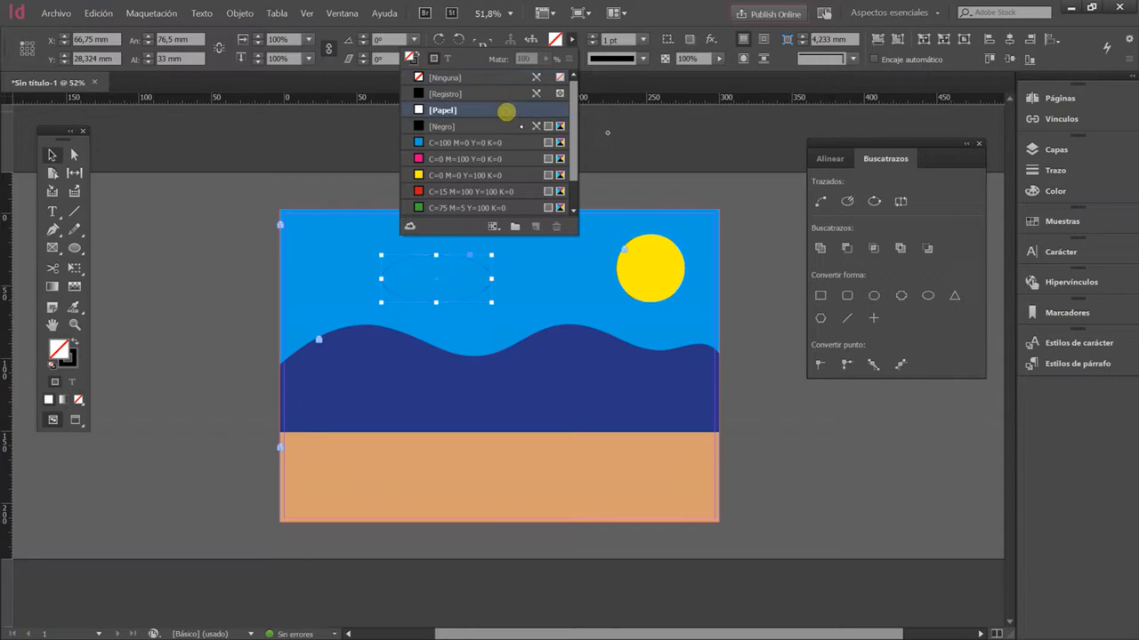
Step: Fill the selected ellipse with the [Papel] swatch and set its stroke to 0 pt
{"action": "left_click", "coordinate": [507, 109]}
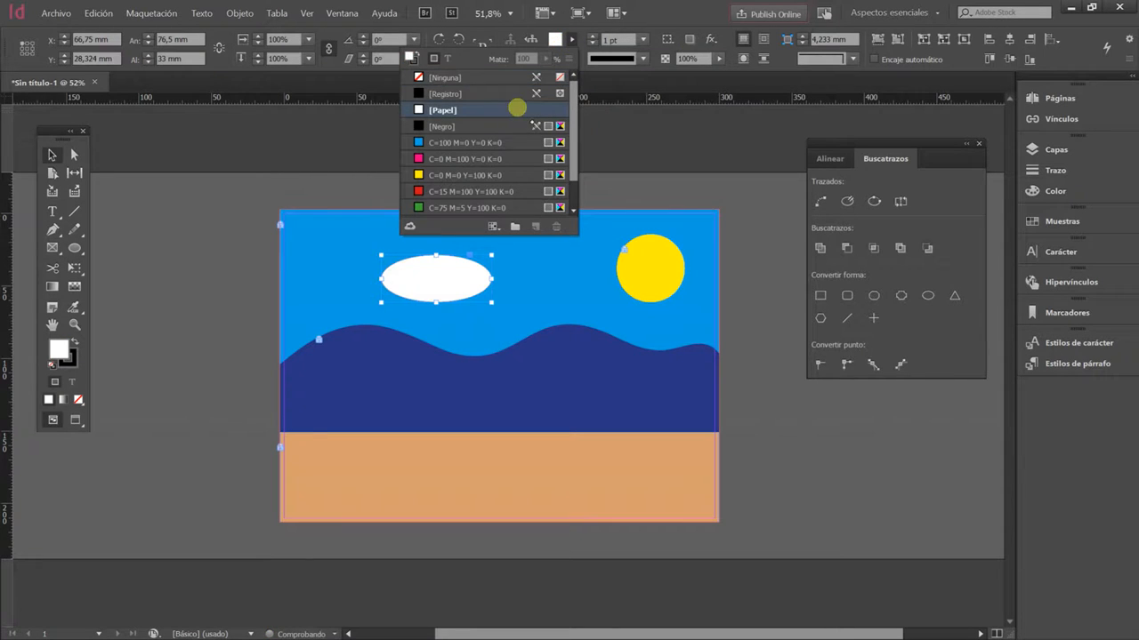
{"action": "left_click", "coordinate": [594, 42]}
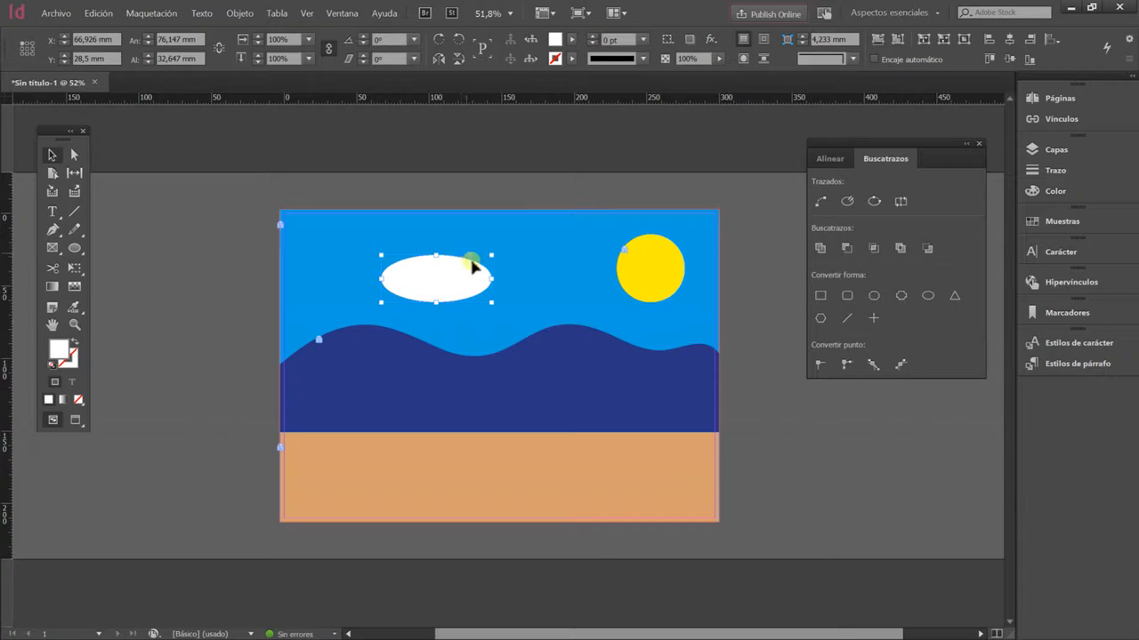
Step: Duplicate the white ellipse, shrinking the copy to about 58 × 25 mm, and unite the two overlapping ellipses into one cloud shape
{"action": "left_click_drag", "start_coordinate": [456, 290], "coordinate": [512, 304]}
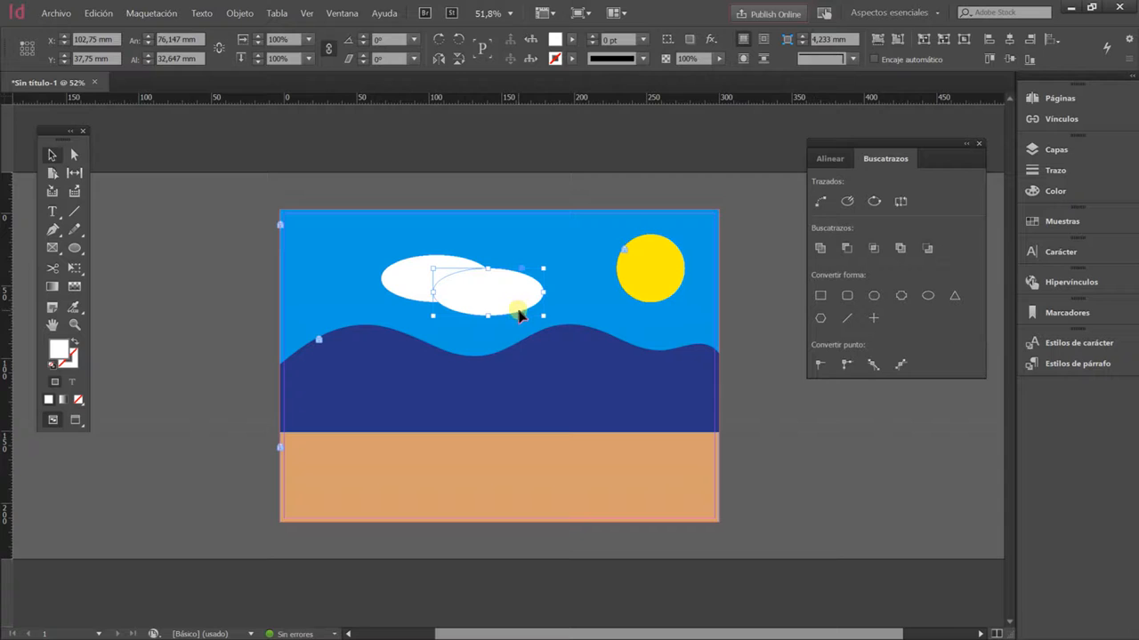
{"action": "left_click_drag", "start_coordinate": [543, 318], "coordinate": [503, 305]}
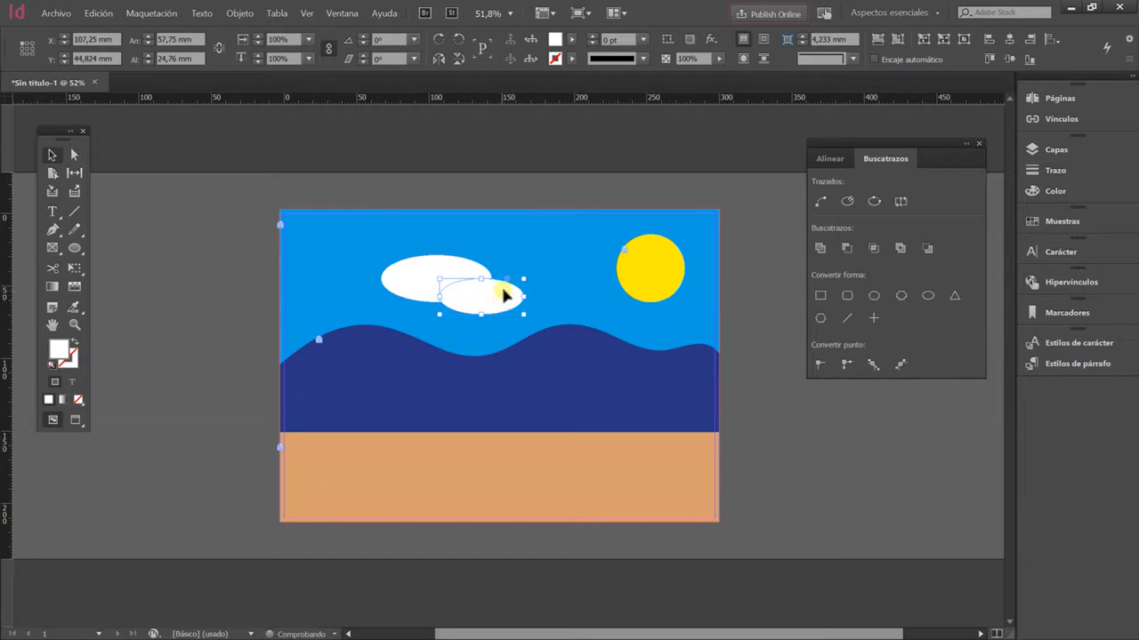
{"action": "left_click", "coordinate": [430, 276], "text": "shift"}
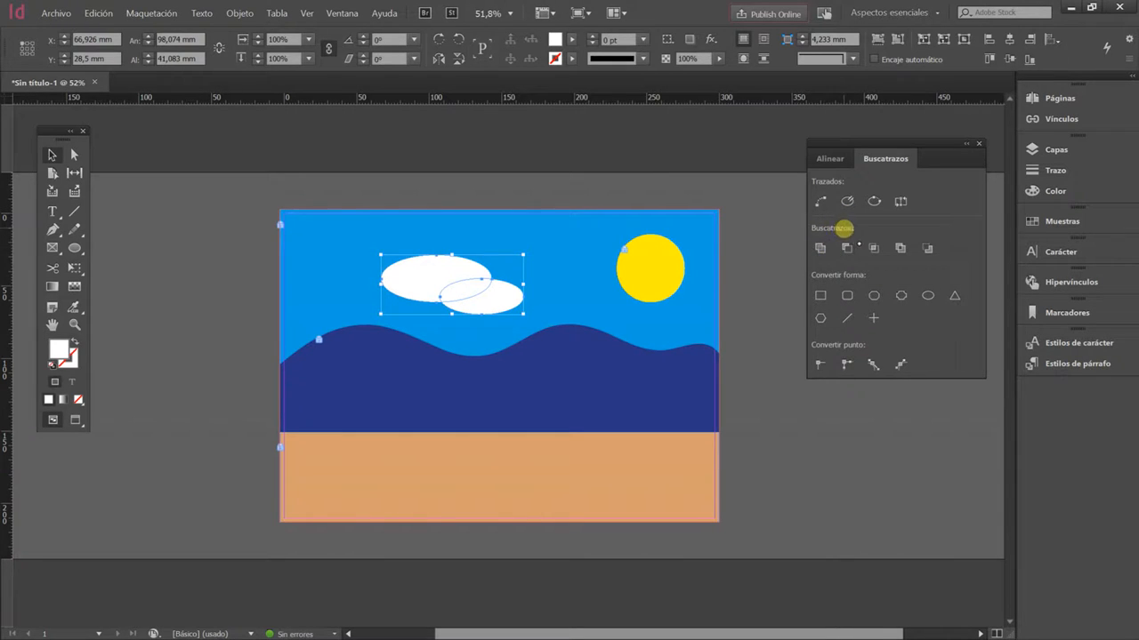
{"action": "left_click", "coordinate": [822, 249]}
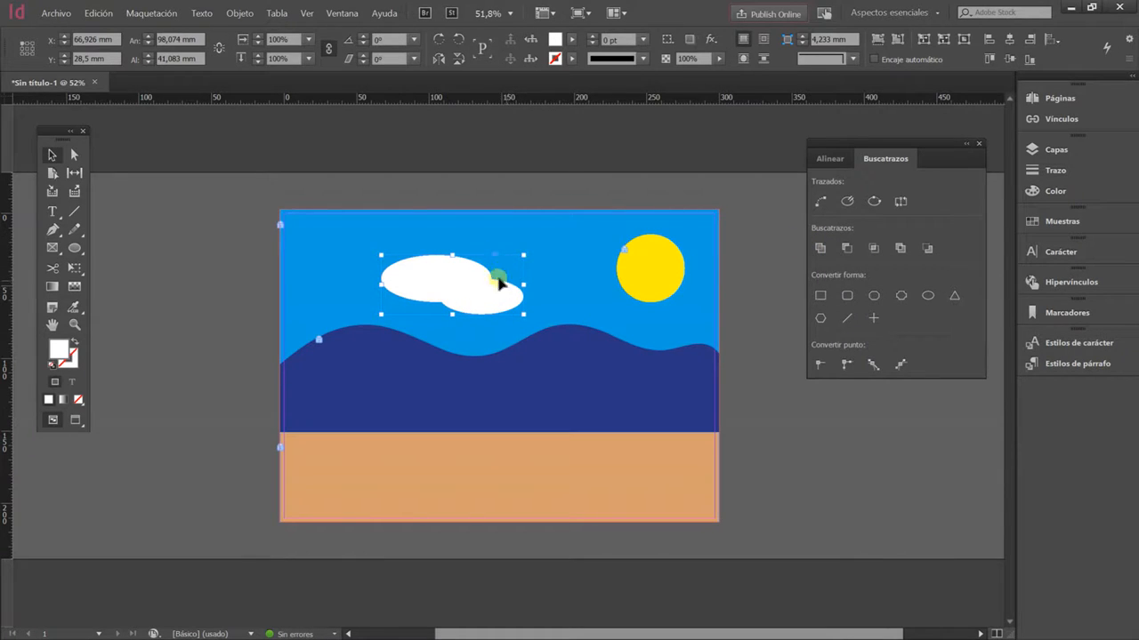
Step: Draw an ellipse about 52 × 23 mm overlapping the cloud's right end, filled with [Papel] and with a 0 pt stroke
{"action": "left_click", "coordinate": [74, 252]}
{"action": "left_click_drag", "start_coordinate": [482, 261], "coordinate": [556, 301]}
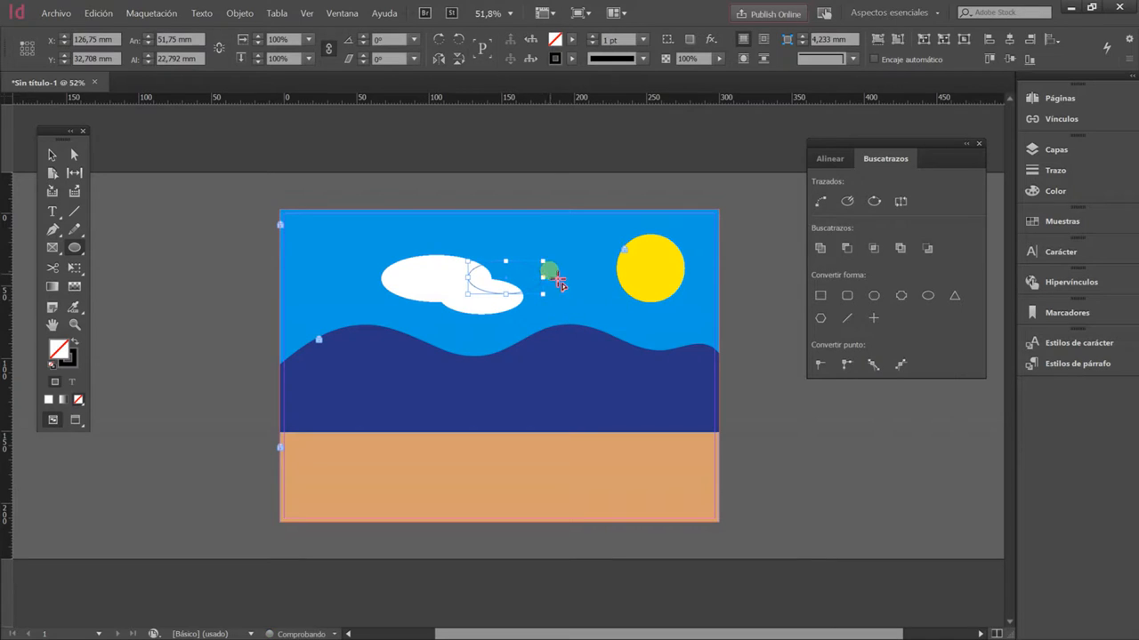
{"action": "left_click", "coordinate": [575, 36]}
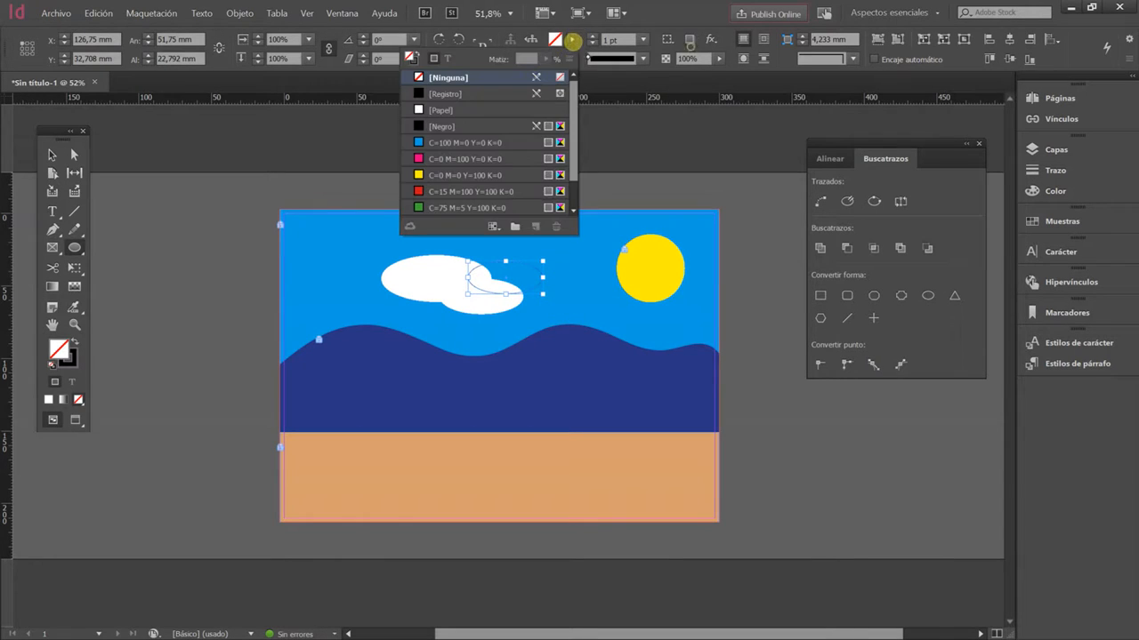
{"action": "left_click", "coordinate": [478, 111]}
{"action": "left_click", "coordinate": [591, 43]}
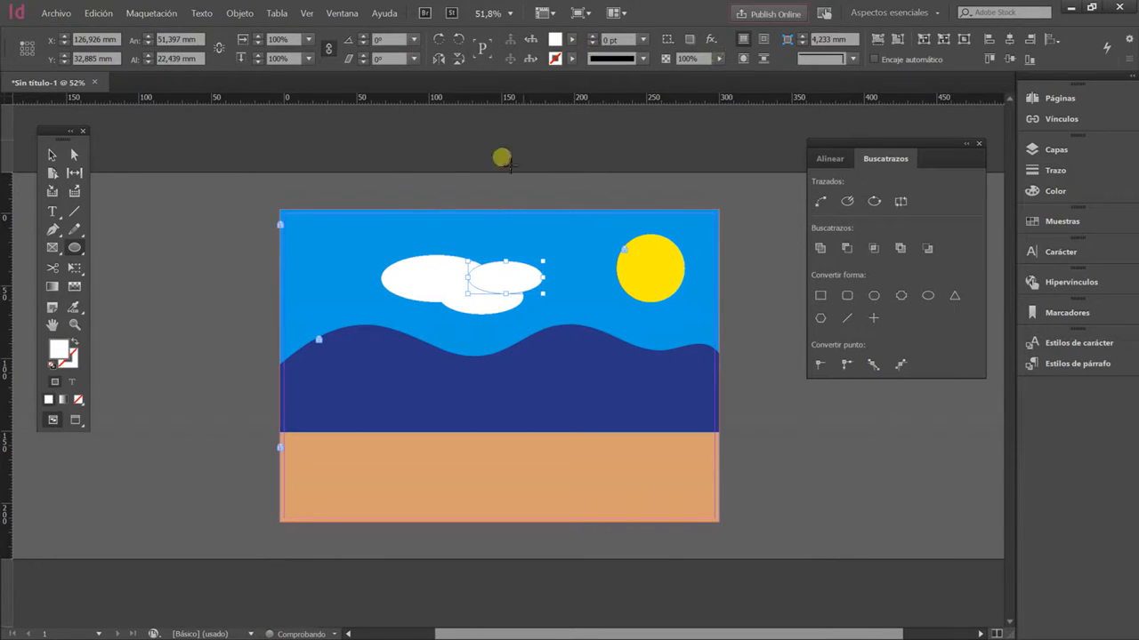
Step: Unite the new ellipse with the existing cloud shape
{"action": "left_click", "coordinate": [52, 154]}
{"action": "left_click", "coordinate": [449, 276], "text": "shift"}
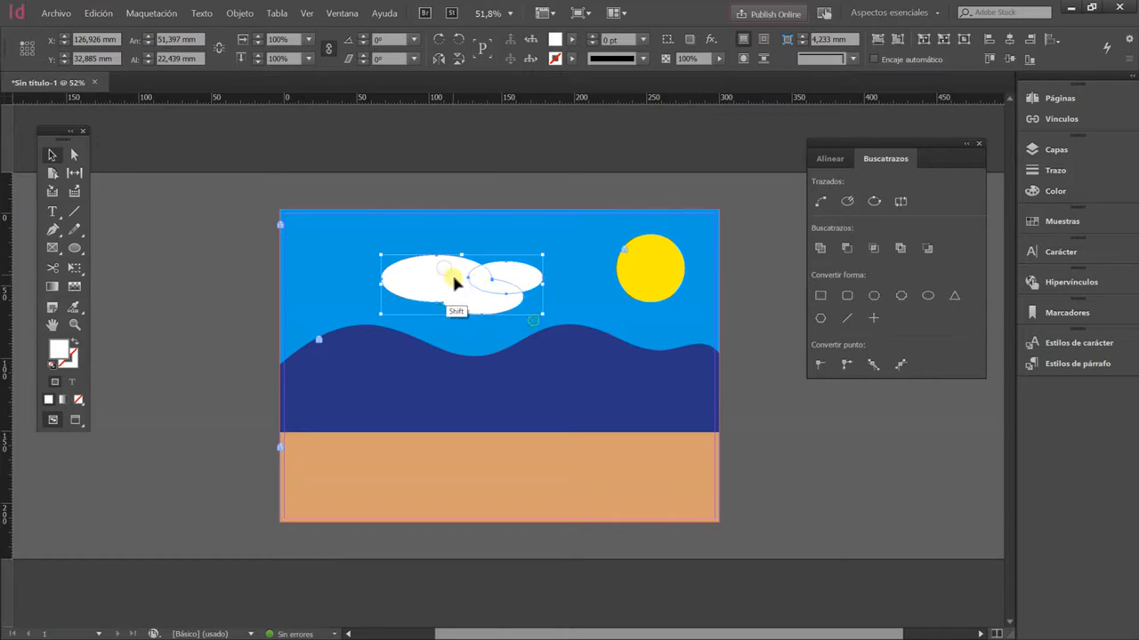
{"action": "left_click", "coordinate": [823, 249]}
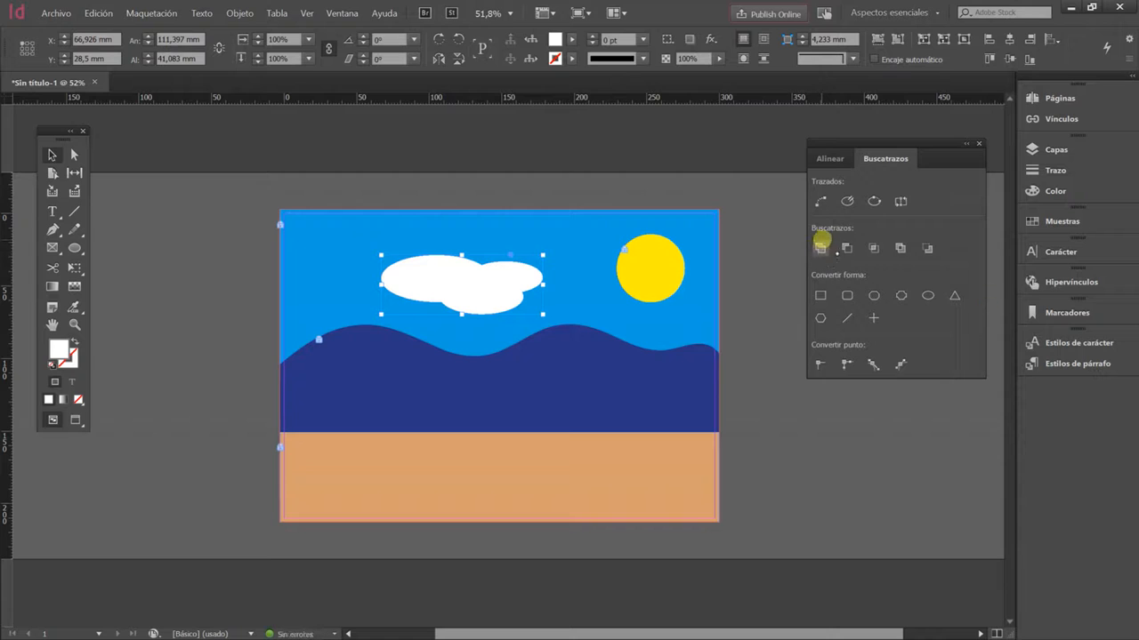
{"action": "left_click", "coordinate": [241, 264]}
Step: Move the cloud so it overlaps the sun's left edge and set its opacity to 76%
{"action": "left_click_drag", "start_coordinate": [469, 283], "coordinate": [558, 280]}
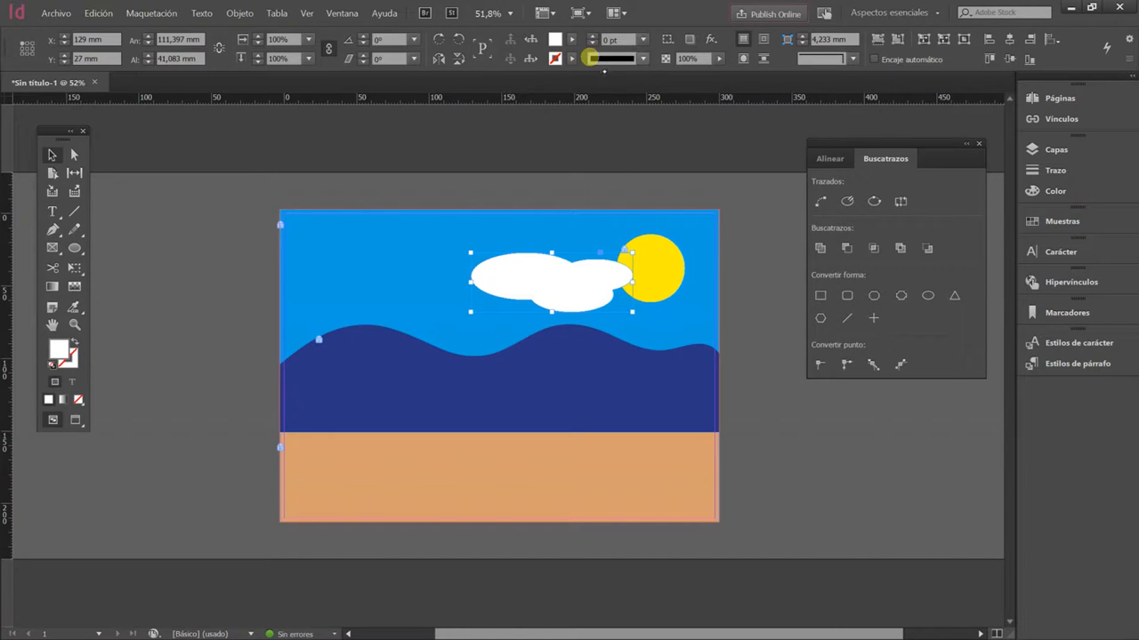
{"action": "left_click", "coordinate": [717, 59]}
{"action": "left_click_drag", "start_coordinate": [721, 76], "coordinate": [704, 73]}
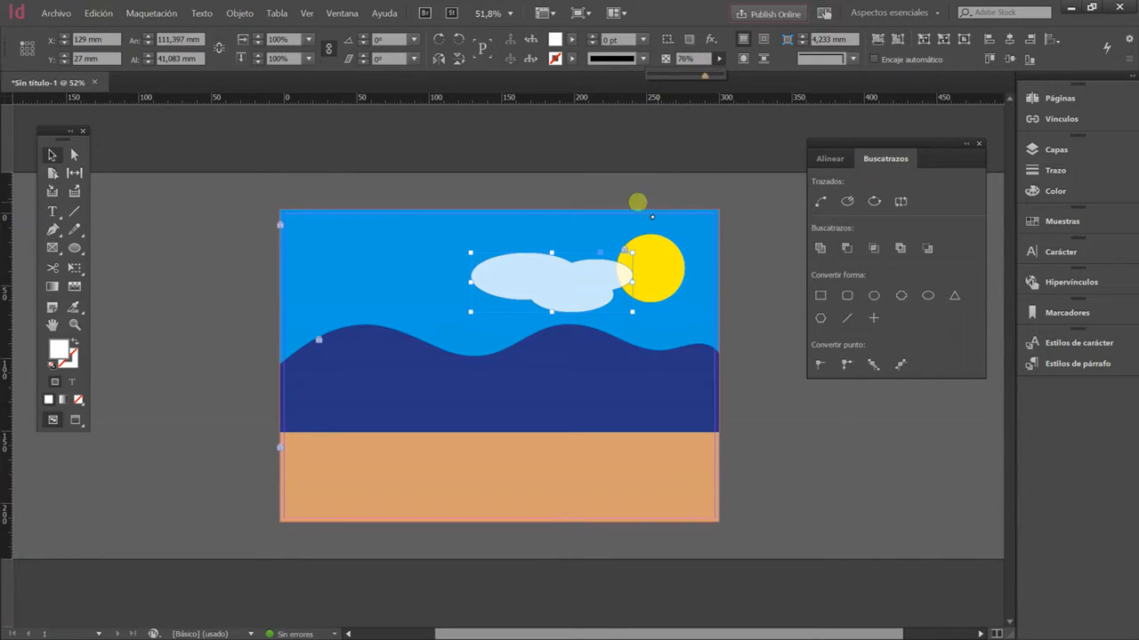
{"action": "left_click", "coordinate": [213, 240]}
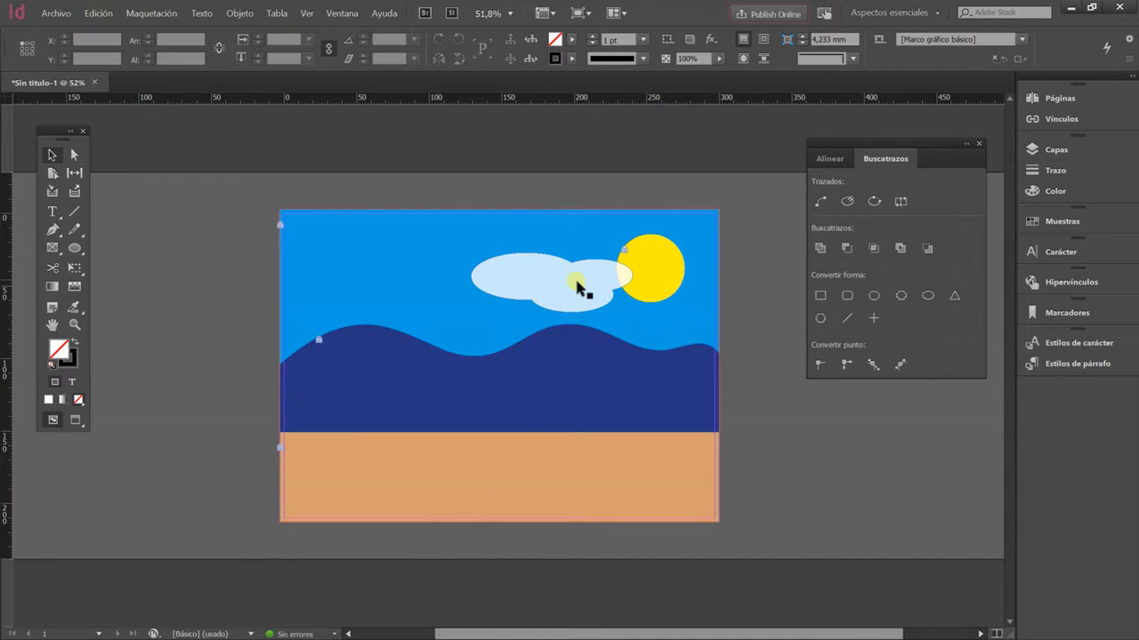
Step: Duplicate the cloud to its left and flip the copy horizontally
{"action": "left_click_drag", "start_coordinate": [563, 290], "coordinate": [404, 305]}
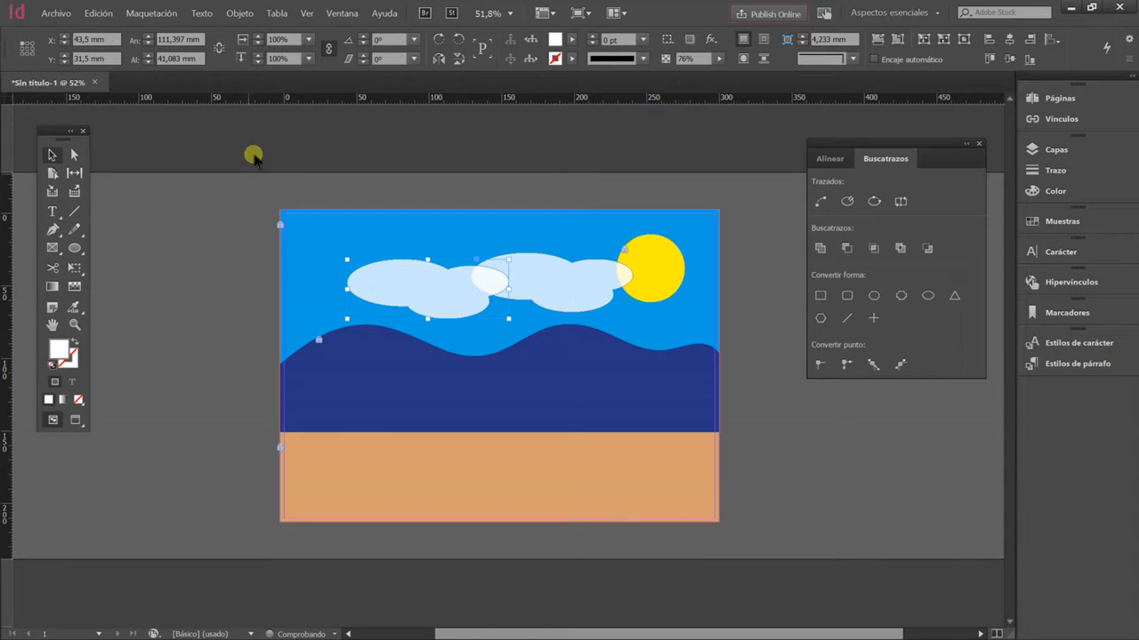
{"action": "left_click", "coordinate": [242, 12]}
{"action": "left_click", "coordinate": [269, 30]}
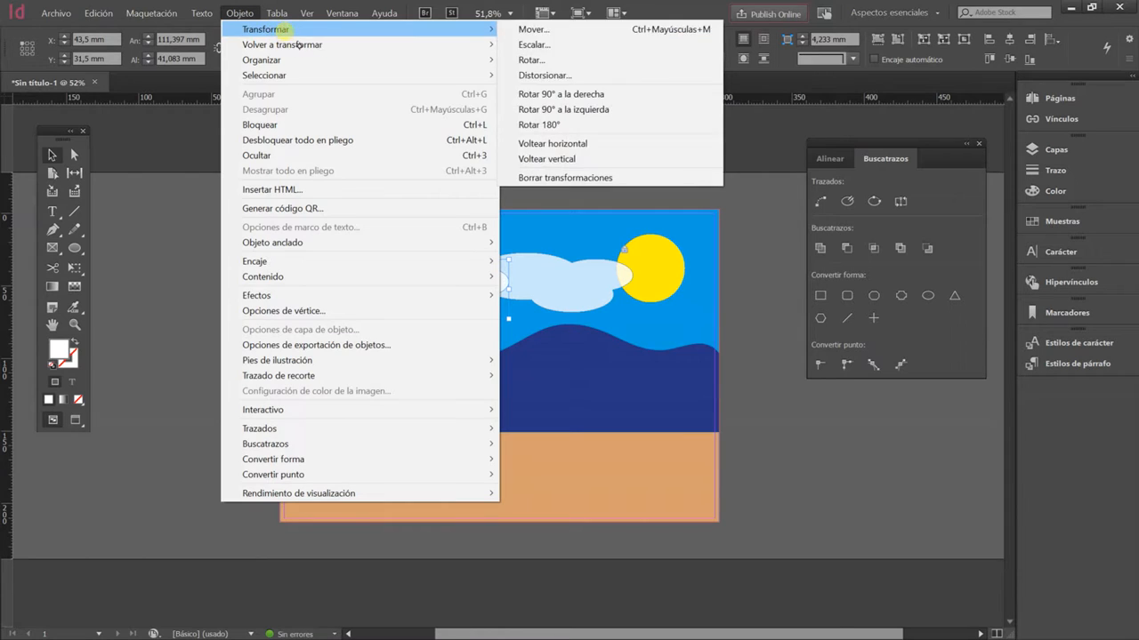
{"action": "left_click", "coordinate": [587, 143]}
Step: Scale the flipped cloud down to about 73 × 27 mm and add another cloud copy, about 86 × 32 mm, at the sky's left edge
{"action": "left_click_drag", "start_coordinate": [320, 285], "coordinate": [396, 237]}
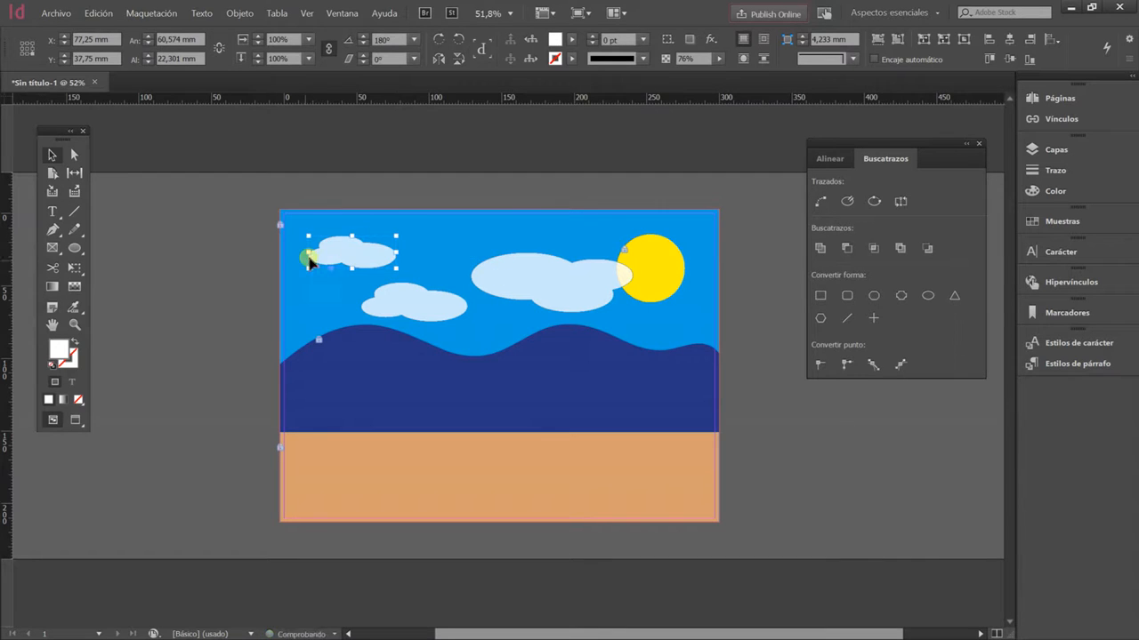
{"action": "left_click_drag", "start_coordinate": [317, 260], "coordinate": [363, 265], "text": "shift"}
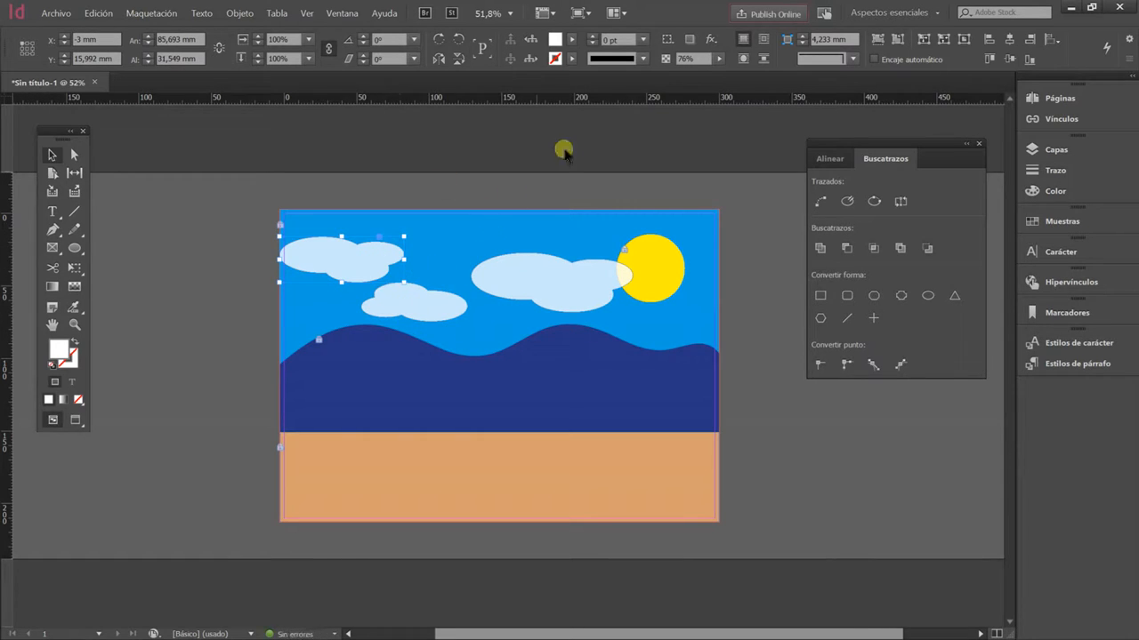
Step: Set the opacity of the leftmost cloud to 48% and of the small cloud above the mountain to 83%
{"action": "left_click", "coordinate": [718, 58]}
{"action": "left_click_drag", "start_coordinate": [700, 79], "coordinate": [684, 79]}
{"action": "left_click", "coordinate": [453, 302]}
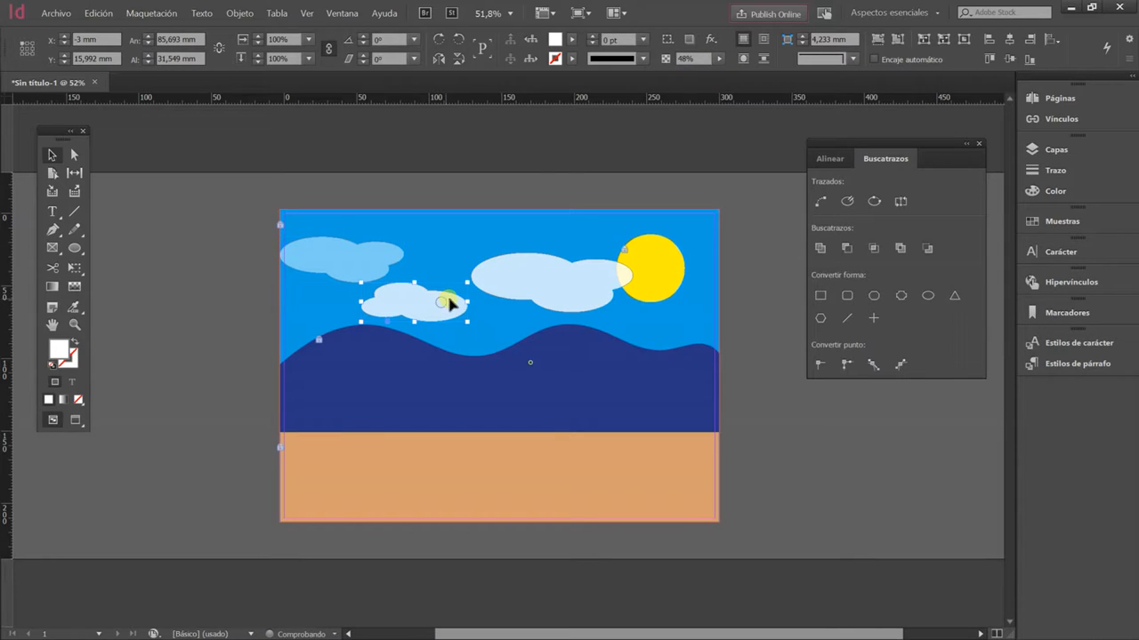
{"action": "left_click", "coordinate": [719, 57]}
{"action": "left_click_drag", "start_coordinate": [704, 76], "coordinate": [710, 76]}
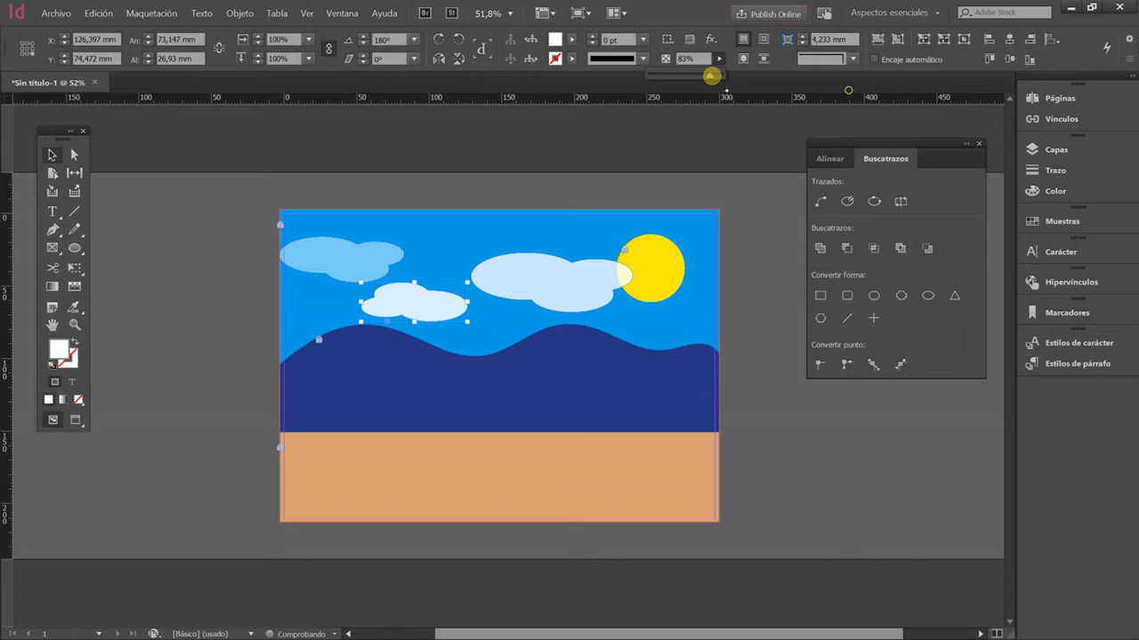
{"action": "left_click", "coordinate": [583, 182]}
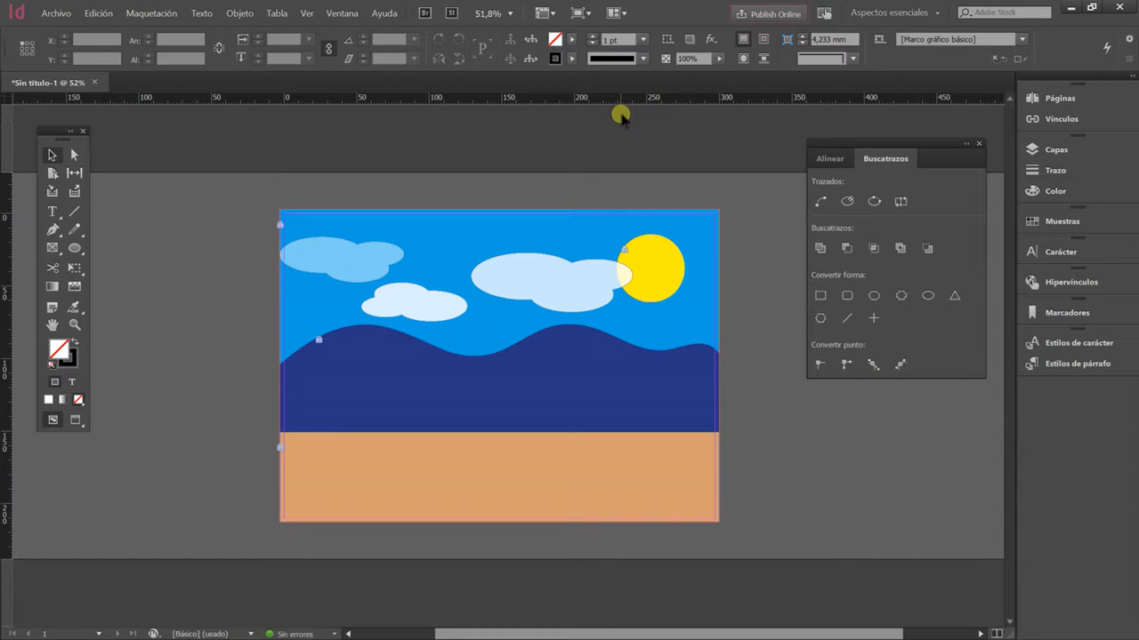
Step: Move the leftmost cloud slightly to the right, inside the page edge
{"action": "left_click_drag", "start_coordinate": [335, 256], "coordinate": [341, 255]}
{"action": "left_click", "coordinate": [222, 349]}
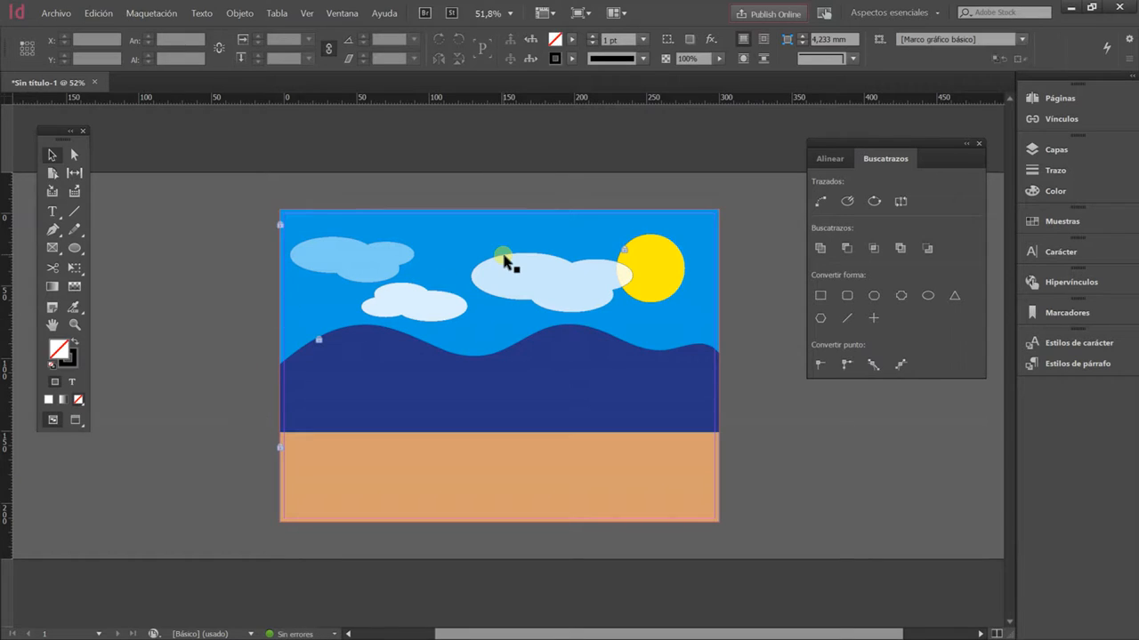
Step: Draw a closed freehand tree trunk with branches and roots, about 92 × 122 mm, on the pasteboard left of the page with the Pencil tool
{"action": "key", "text": "ctrl+minus"}
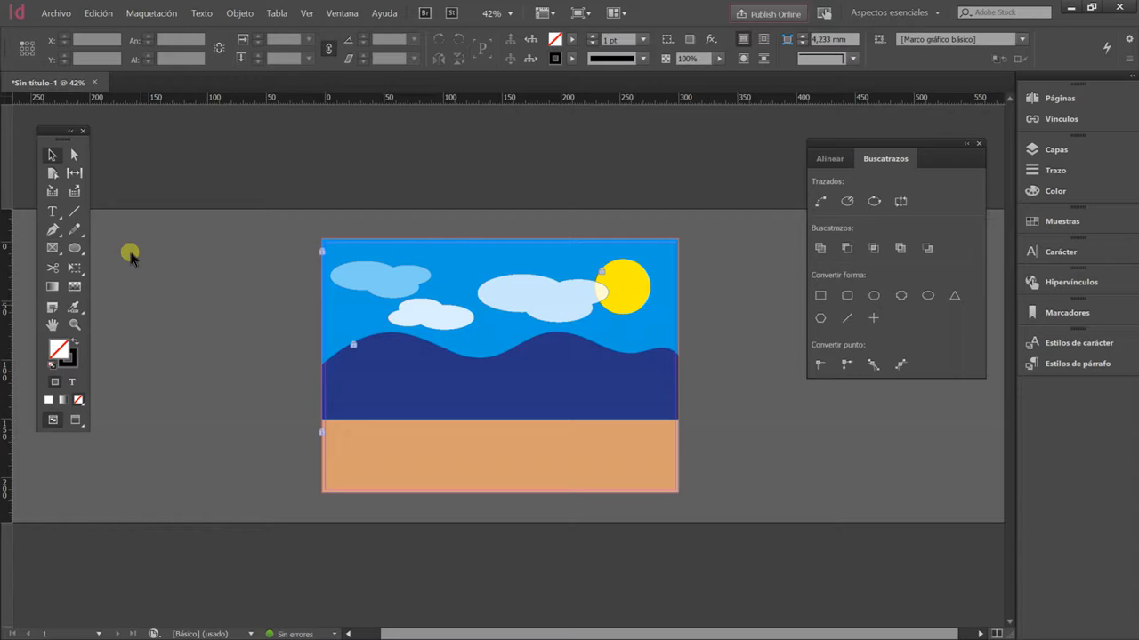
{"action": "left_click", "coordinate": [76, 228]}
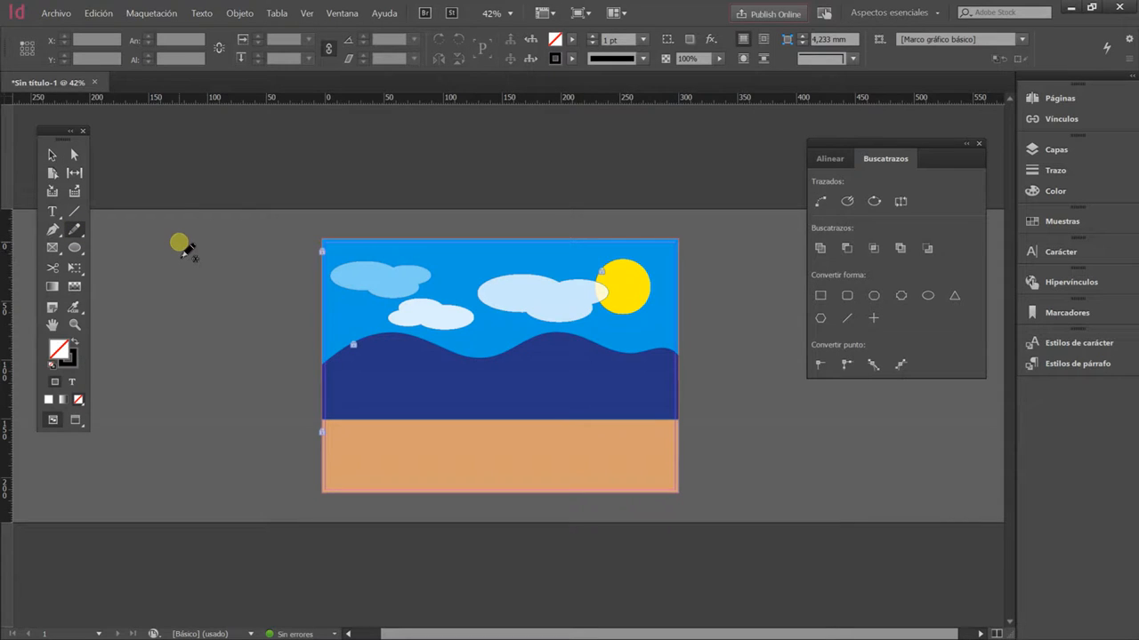
{"action": "key", "text": "ctrl+equal"}
{"action": "left_click_drag", "start_coordinate": [211, 323], "coordinate": [505, 287]}
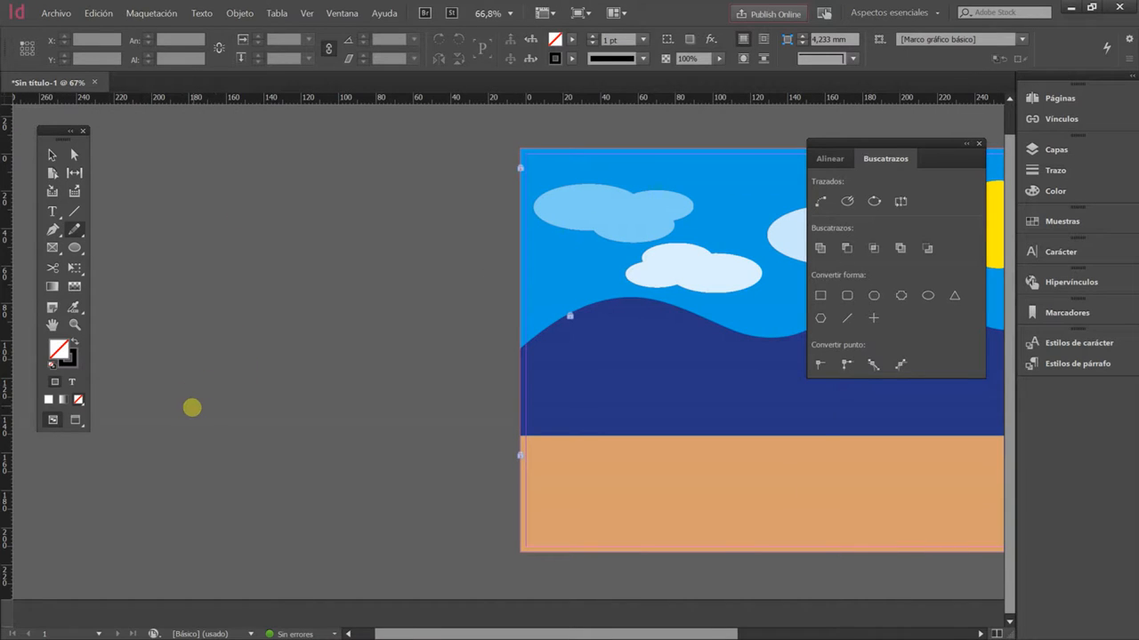
{"action": "mouse_move", "coordinate": [198, 499]}
{"action": "left_mouse_down"}
{"action": "mouse_move", "coordinate": [220, 464]}
{"action": "mouse_move", "coordinate": [215, 418]}
{"action": "mouse_move", "coordinate": [178, 329]}
{"action": "mouse_move", "coordinate": [217, 363]}
{"action": "mouse_move", "coordinate": [229, 357]}
{"action": "mouse_move", "coordinate": [225, 309]}
{"action": "mouse_move", "coordinate": [243, 345]}
{"action": "mouse_move", "coordinate": [297, 291]}
{"action": "mouse_move", "coordinate": [262, 356]}
{"action": "mouse_move", "coordinate": [284, 353]}
{"action": "mouse_move", "coordinate": [266, 387]}
{"action": "mouse_move", "coordinate": [274, 432]}
{"action": "mouse_move", "coordinate": [294, 471]}
{"action": "mouse_move", "coordinate": [343, 518]}
{"action": "mouse_move", "coordinate": [306, 508]}
{"action": "mouse_move", "coordinate": [279, 521]}
{"action": "mouse_move", "coordinate": [231, 500]}
{"action": "mouse_move", "coordinate": [173, 514]}
{"action": "left_mouse_up"}
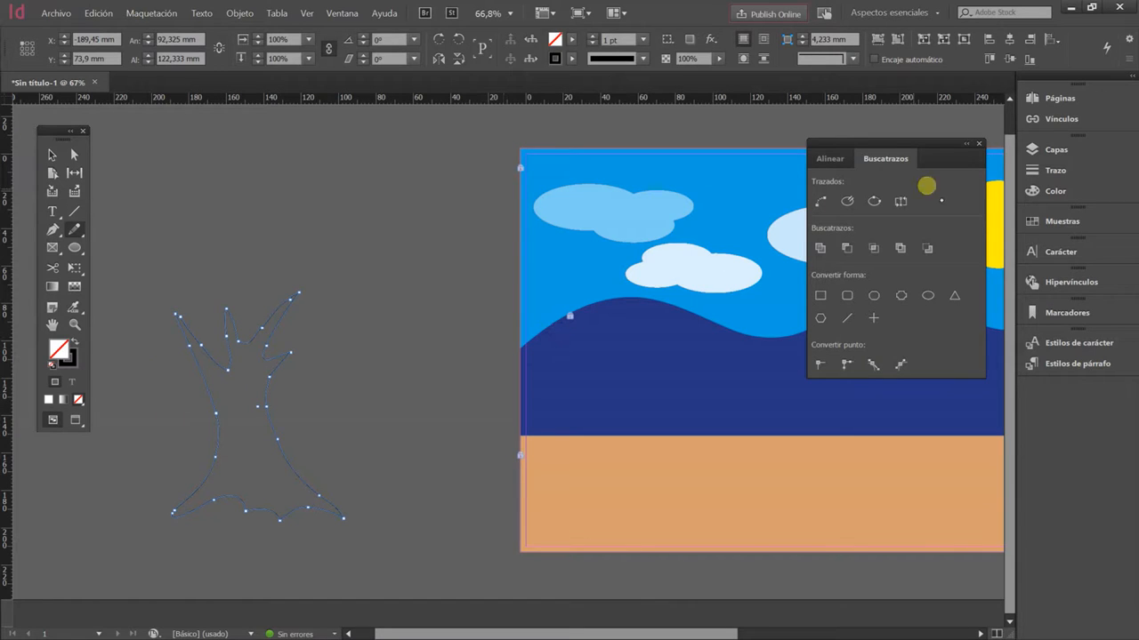
Step: Fill the tree trunk with brown C=56 M=74 Y=88 K=42 and set its stroke to 0 pt
{"action": "left_click", "coordinate": [1055, 191]}
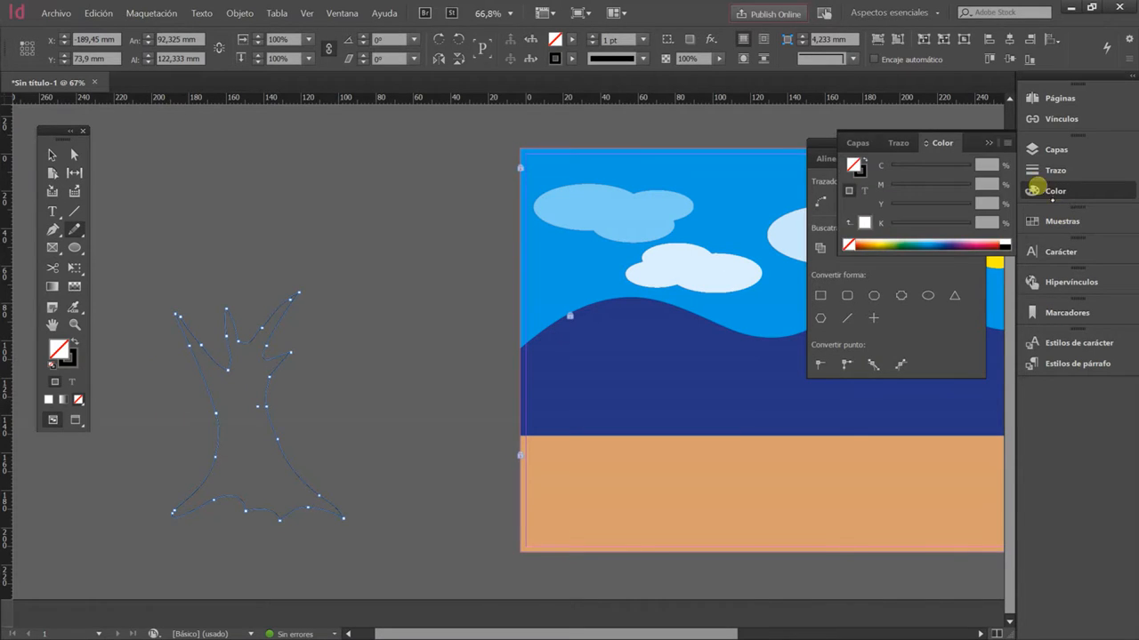
{"action": "left_click_drag", "start_coordinate": [911, 167], "coordinate": [952, 205]}
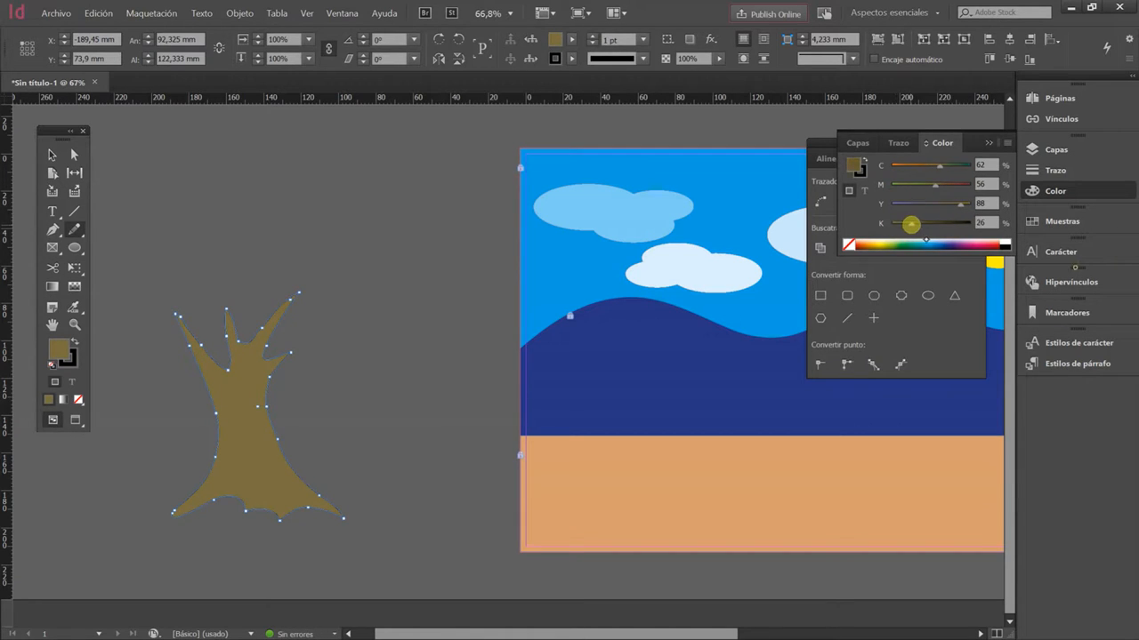
{"action": "left_click_drag", "start_coordinate": [912, 223], "coordinate": [923, 223]}
{"action": "mouse_move", "coordinate": [934, 185]}
{"action": "left_mouse_down"}
{"action": "mouse_move", "coordinate": [950, 185]}
{"action": "mouse_move", "coordinate": [916, 166]}
{"action": "mouse_move", "coordinate": [927, 169]}
{"action": "left_mouse_up"}
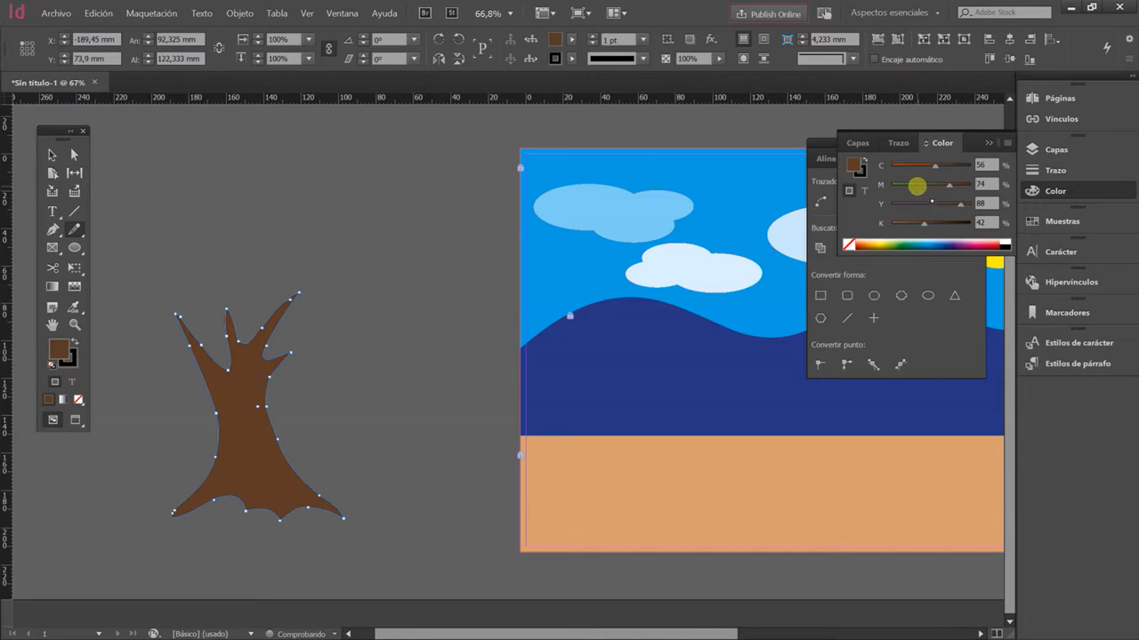
{"action": "left_click", "coordinate": [642, 40]}
{"action": "left_click", "coordinate": [617, 70]}
{"action": "left_click", "coordinate": [51, 155]}
{"action": "left_click", "coordinate": [139, 176]}
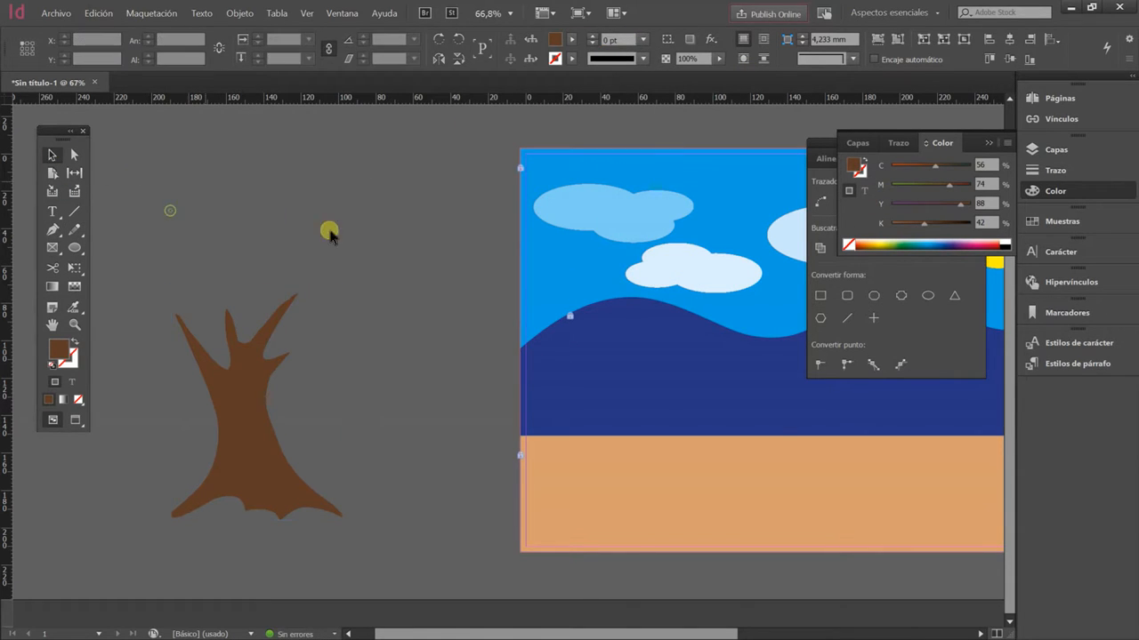
{"action": "left_click", "coordinate": [251, 406]}
{"action": "left_click", "coordinate": [416, 300]}
Step: Draw a closed freehand tree crown about 151 × 124 mm around the trunk's branches with the Pencil tool
{"action": "scroll", "coordinate": [278, 355], "scroll_direction": "left", "scroll_amount": 1}
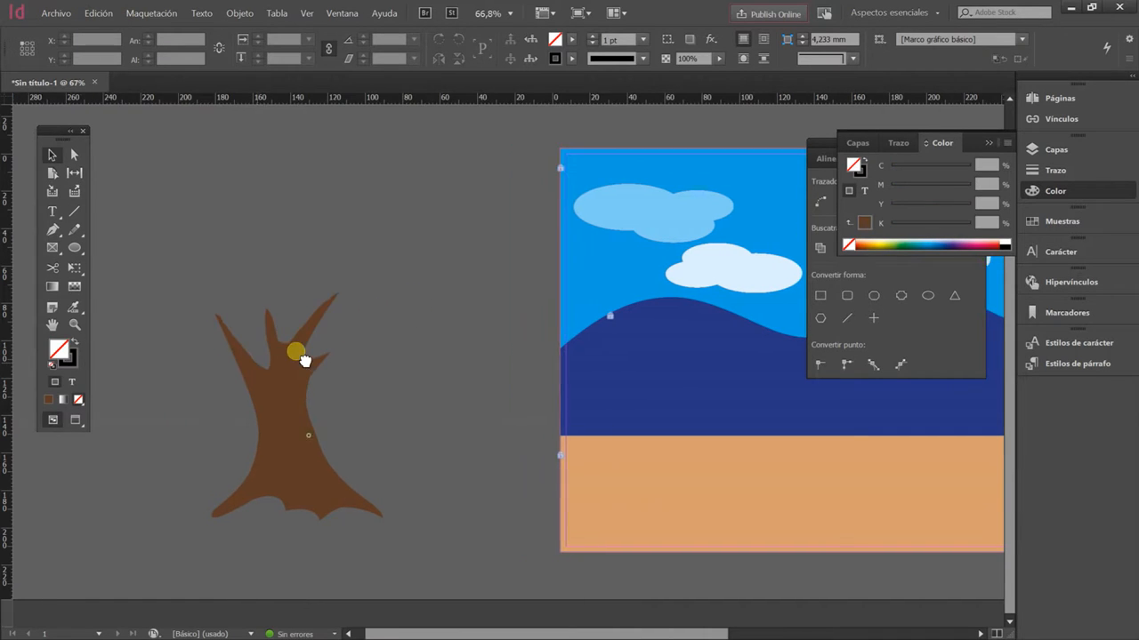
{"action": "left_click", "coordinate": [76, 229]}
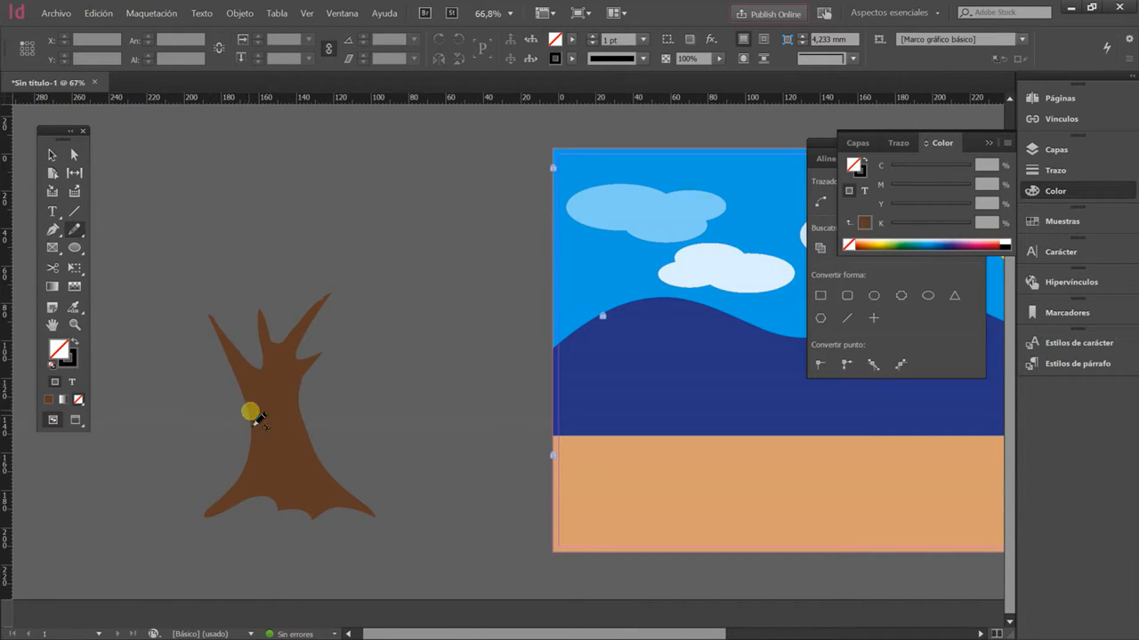
{"action": "mouse_move", "coordinate": [196, 411]}
{"action": "left_mouse_down"}
{"action": "mouse_move", "coordinate": [158, 384]}
{"action": "mouse_move", "coordinate": [133, 325]}
{"action": "mouse_move", "coordinate": [172, 249]}
{"action": "mouse_move", "coordinate": [247, 214]}
{"action": "mouse_move", "coordinate": [353, 206]}
{"action": "mouse_move", "coordinate": [405, 256]}
{"action": "mouse_move", "coordinate": [401, 350]}
{"action": "mouse_move", "coordinate": [360, 400]}
{"action": "mouse_move", "coordinate": [293, 425]}
{"action": "mouse_move", "coordinate": [263, 409]}
{"action": "left_mouse_up"}
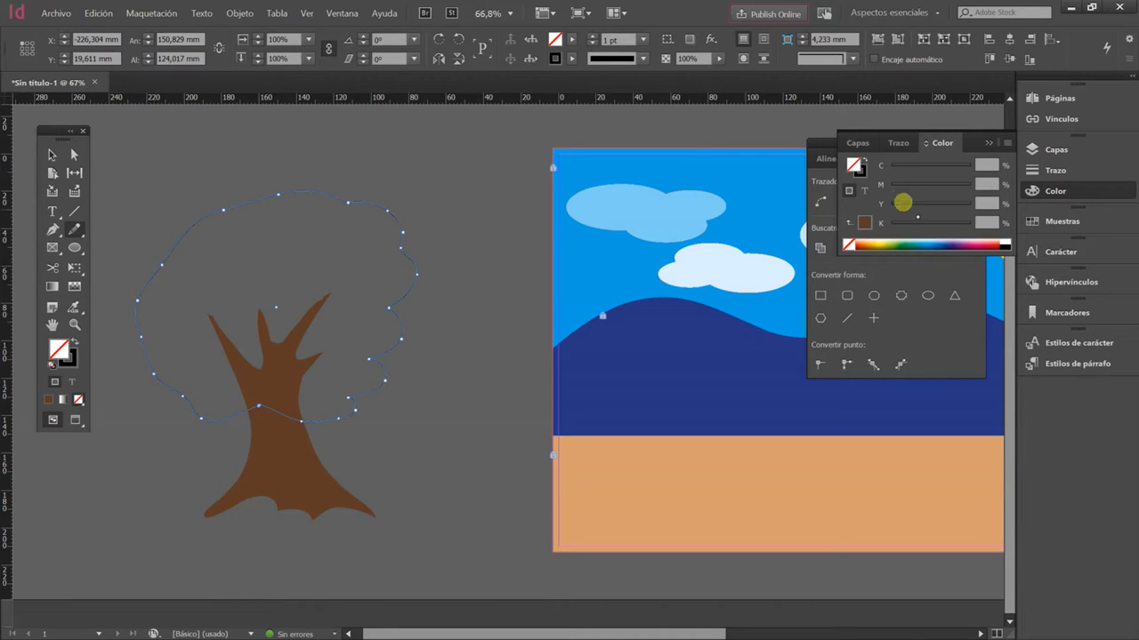
Step: Fill the tree crown with dark green C=77 M=35 Y=100 K=26
{"action": "left_click", "coordinate": [570, 39]}
{"action": "left_click", "coordinate": [498, 209]}
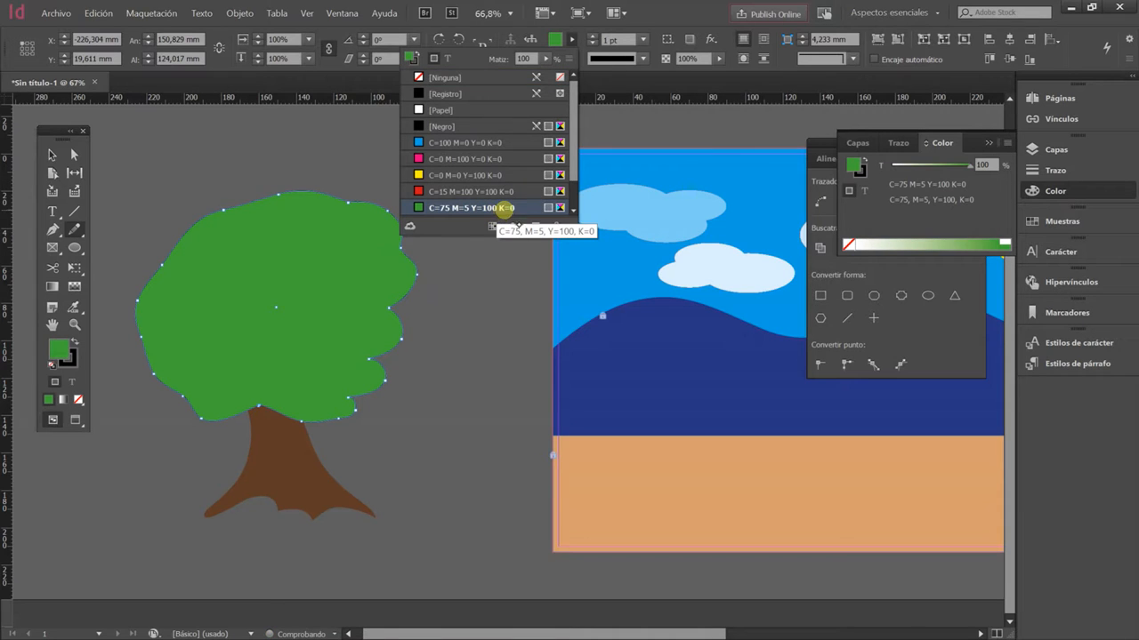
{"action": "double_click", "coordinate": [855, 165]}
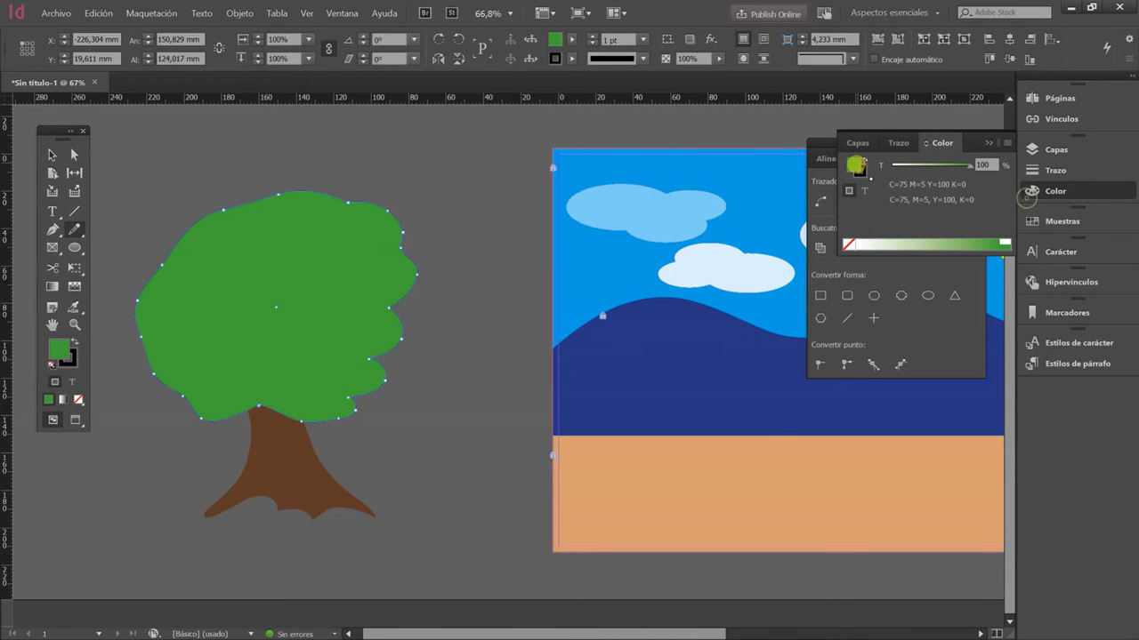
{"action": "left_click_drag", "start_coordinate": [413, 308], "coordinate": [404, 355]}
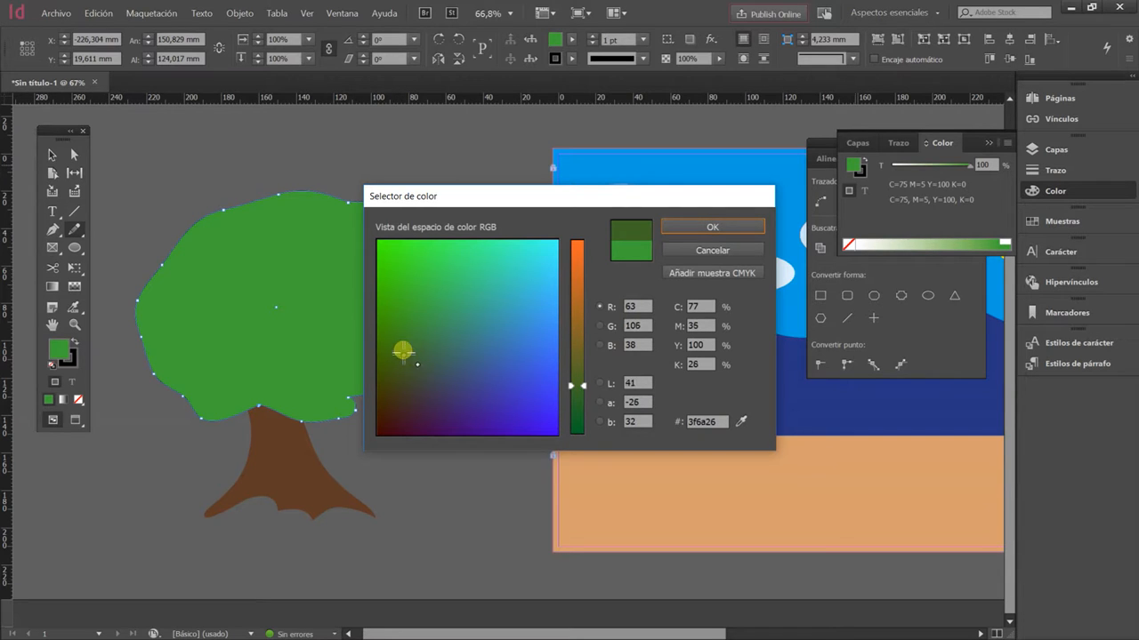
{"action": "left_click", "coordinate": [694, 226]}
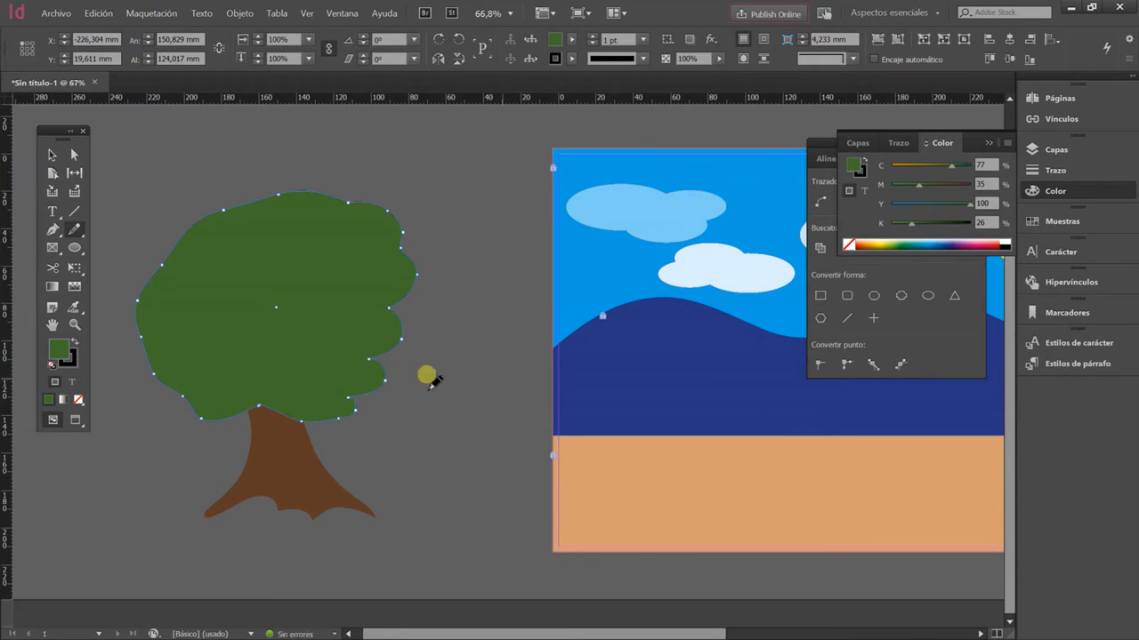
Step: Send the tree crown backward behind the trunk and set its stroke to 0 pt
{"action": "left_click", "coordinate": [52, 154]}
{"action": "left_click", "coordinate": [175, 234]}
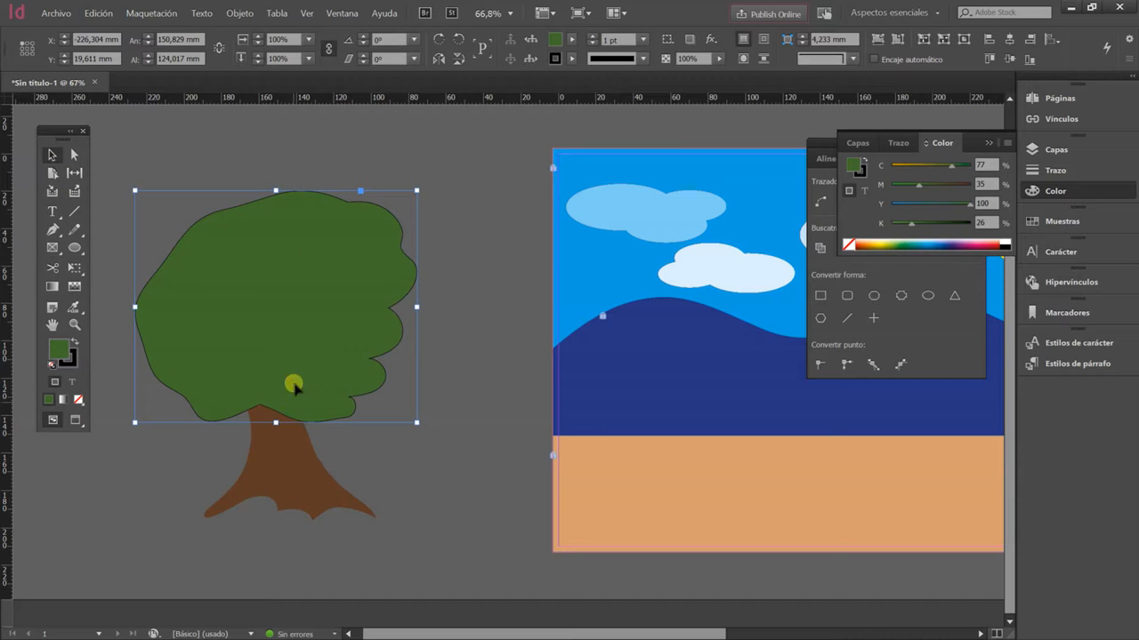
{"action": "left_click_drag", "start_coordinate": [295, 348], "coordinate": [323, 334]}
{"action": "key", "text": "ctrl+z"}
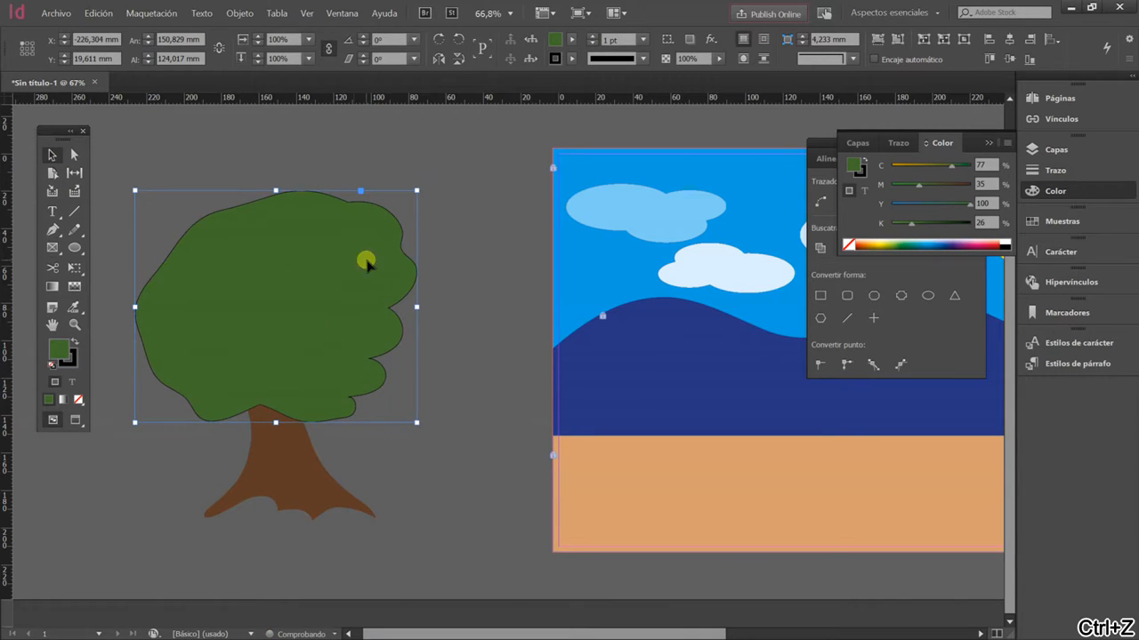
{"action": "left_click", "coordinate": [239, 13]}
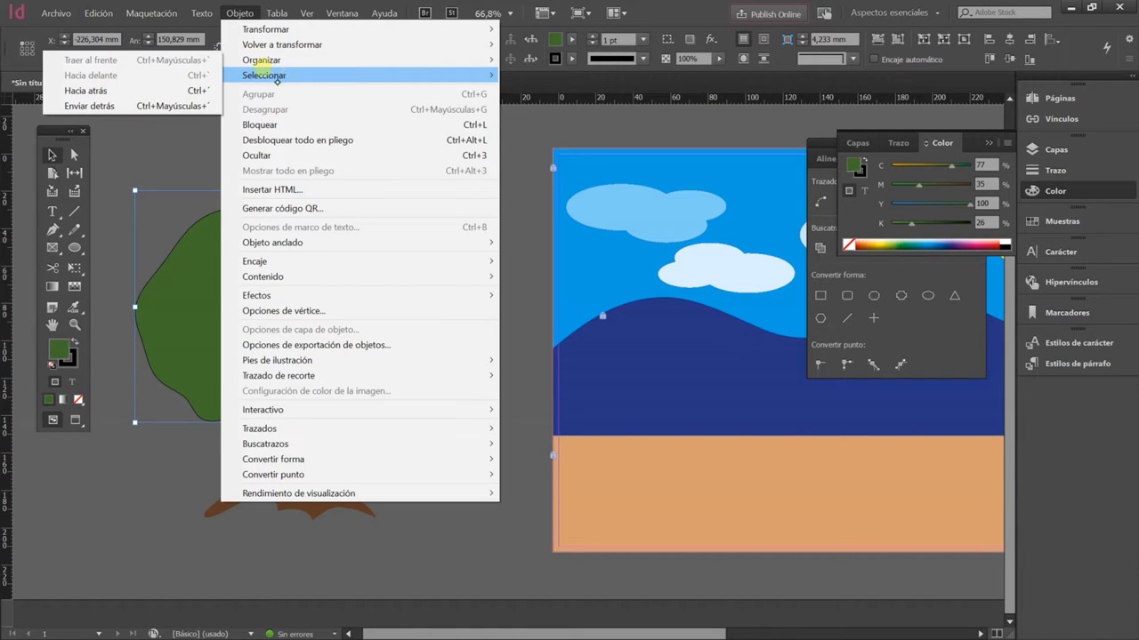
{"action": "left_click", "coordinate": [172, 90]}
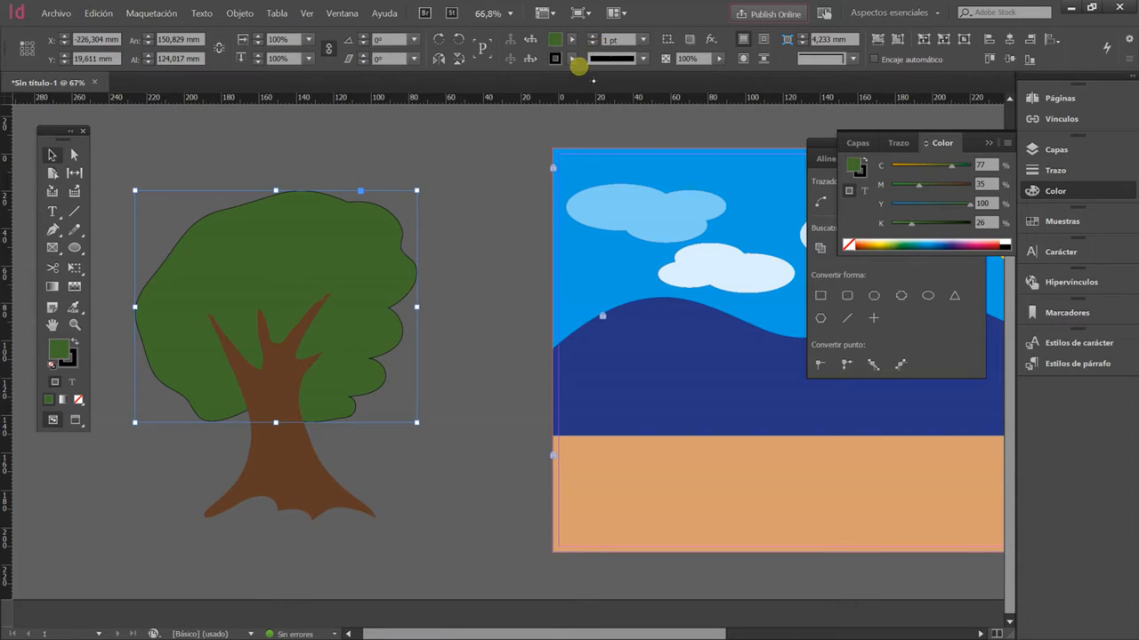
{"action": "left_click", "coordinate": [642, 40]}
{"action": "left_click", "coordinate": [625, 56]}
{"action": "left_click", "coordinate": [398, 166]}
Step: Draw a 15.5 mm circle between the tree and the page, filled with red C=15 M=100 Y=100 K=0 and with a 0 pt stroke
{"action": "left_click", "coordinate": [52, 249]}
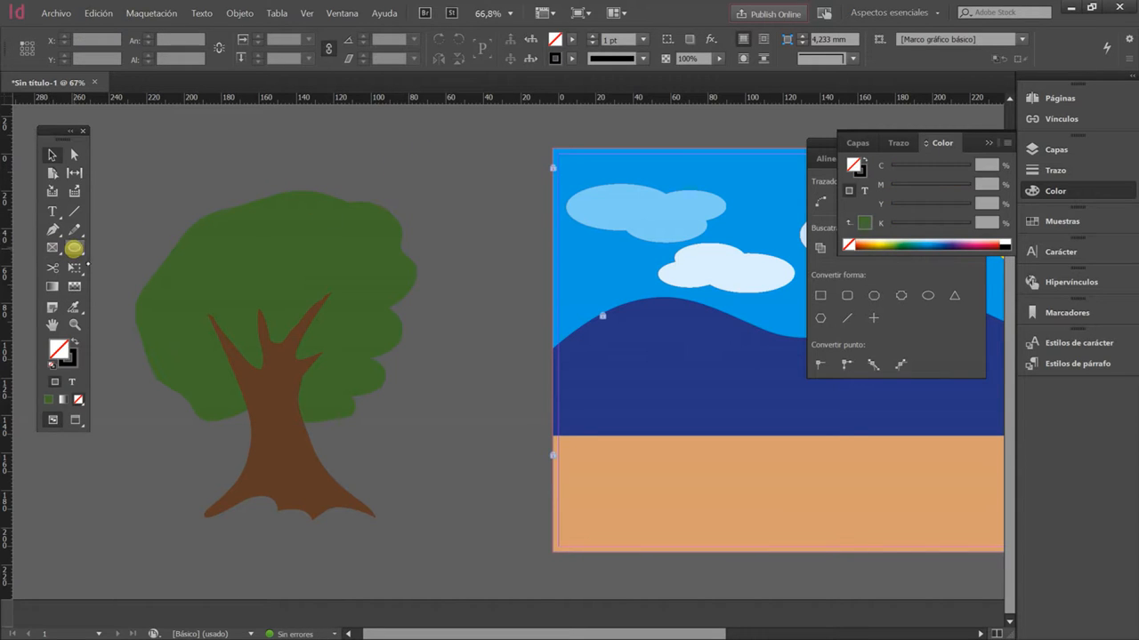
{"action": "left_click_drag", "start_coordinate": [441, 299], "coordinate": [472, 326]}
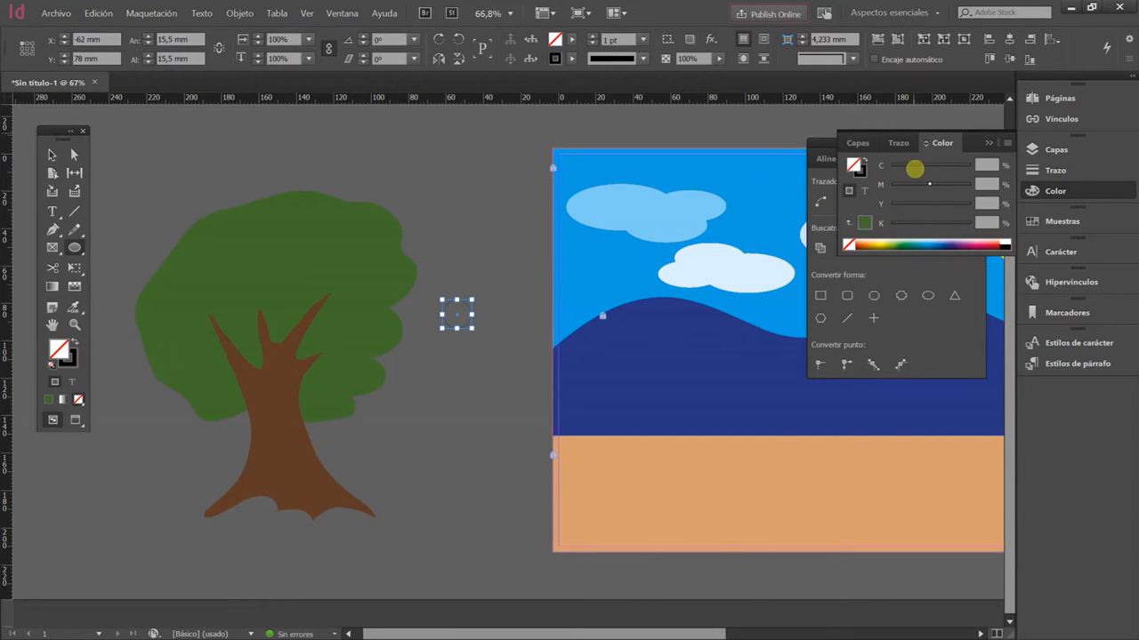
{"action": "left_click", "coordinate": [872, 222]}
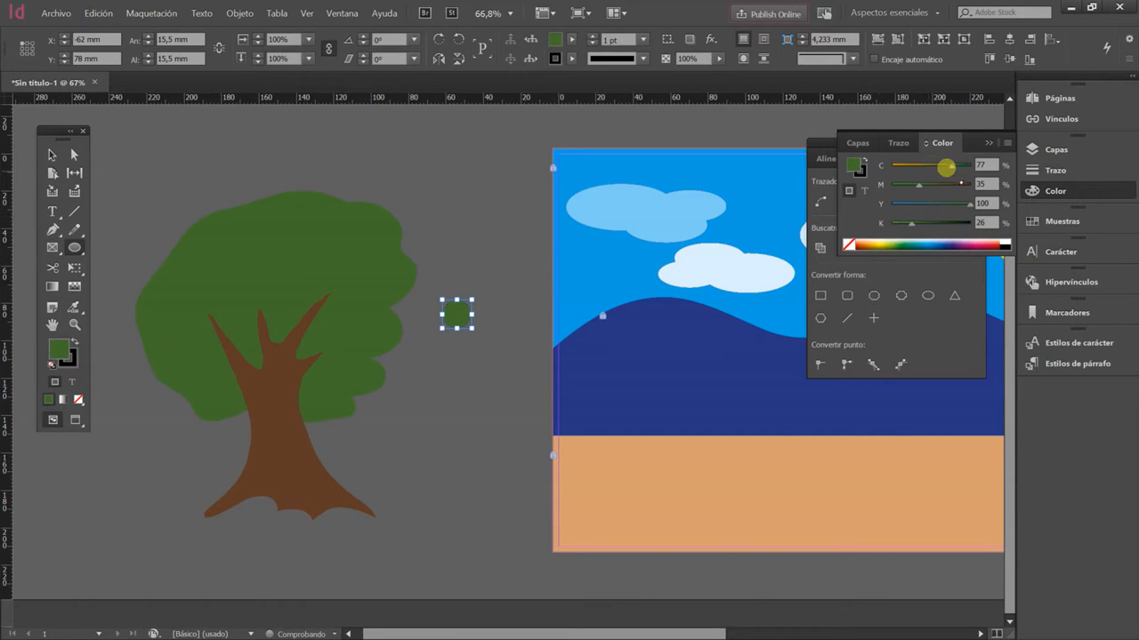
{"action": "left_click", "coordinate": [571, 40]}
{"action": "left_click", "coordinate": [442, 190]}
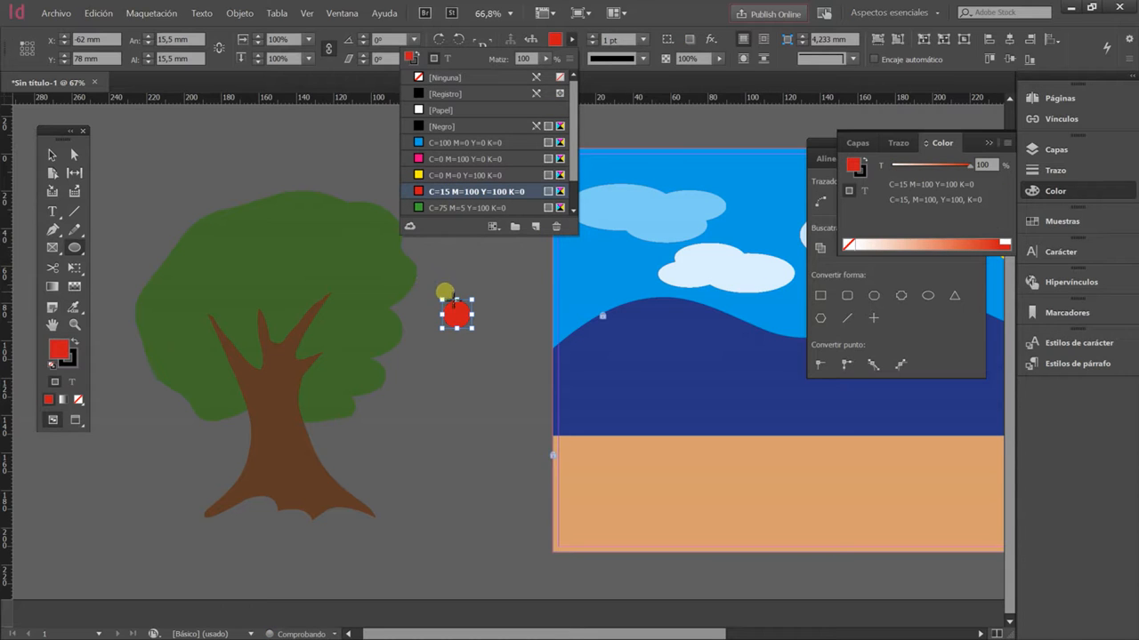
{"action": "key", "text": "ctrl+space"}
{"action": "left_click_drag", "start_coordinate": [500, 366], "coordinate": [412, 302]}
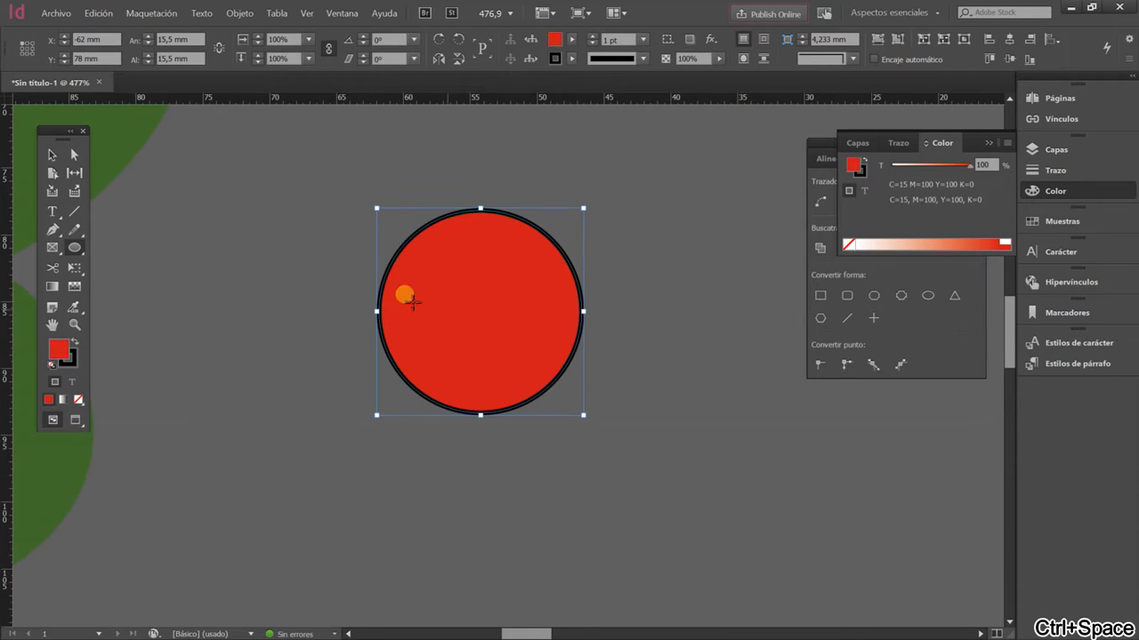
{"action": "left_click", "coordinate": [594, 44]}
Step: Draw a closed freehand stem about 5 × 10 mm at the top of the red circle with the Pencil tool
{"action": "mouse_move", "coordinate": [491, 272]}
{"action": "left_mouse_down"}
{"action": "mouse_move", "coordinate": [431, 336]}
{"action": "mouse_move", "coordinate": [400, 232]}
{"action": "mouse_move", "coordinate": [368, 193]}
{"action": "mouse_move", "coordinate": [407, 222]}
{"action": "mouse_move", "coordinate": [425, 292]}
{"action": "mouse_move", "coordinate": [418, 318]}
{"action": "left_mouse_up"}
{"action": "left_click", "coordinate": [85, 229]}
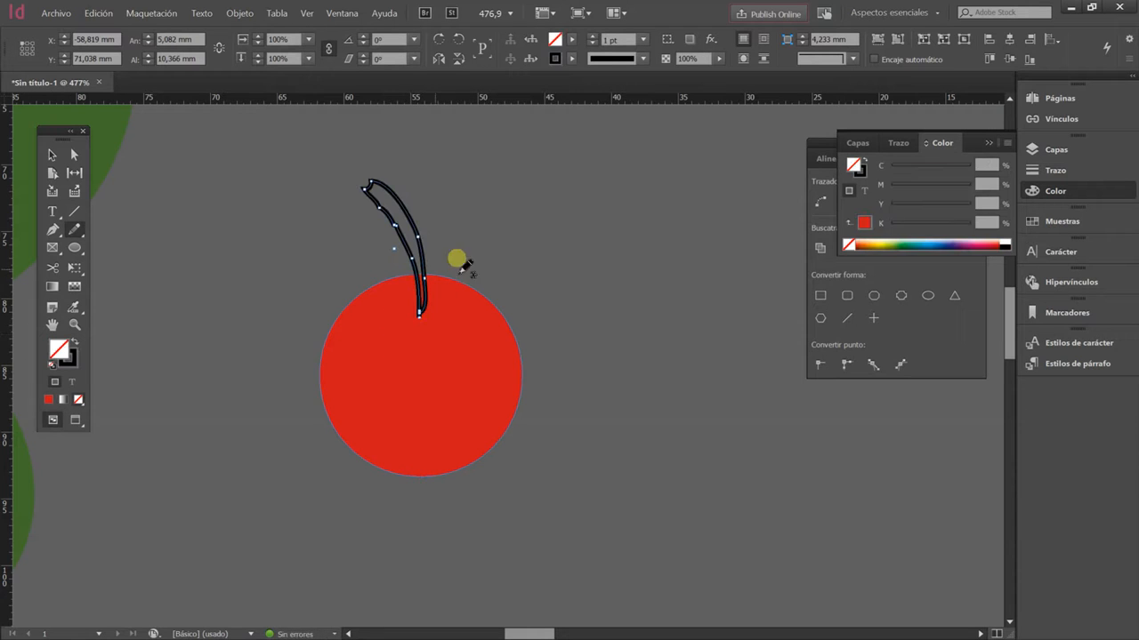
Step: Try the MARRON_TIERRA swatch as the stem's fill and inspect its swatch options
{"action": "left_click", "coordinate": [1058, 222]}
{"action": "left_click", "coordinate": [879, 417]}
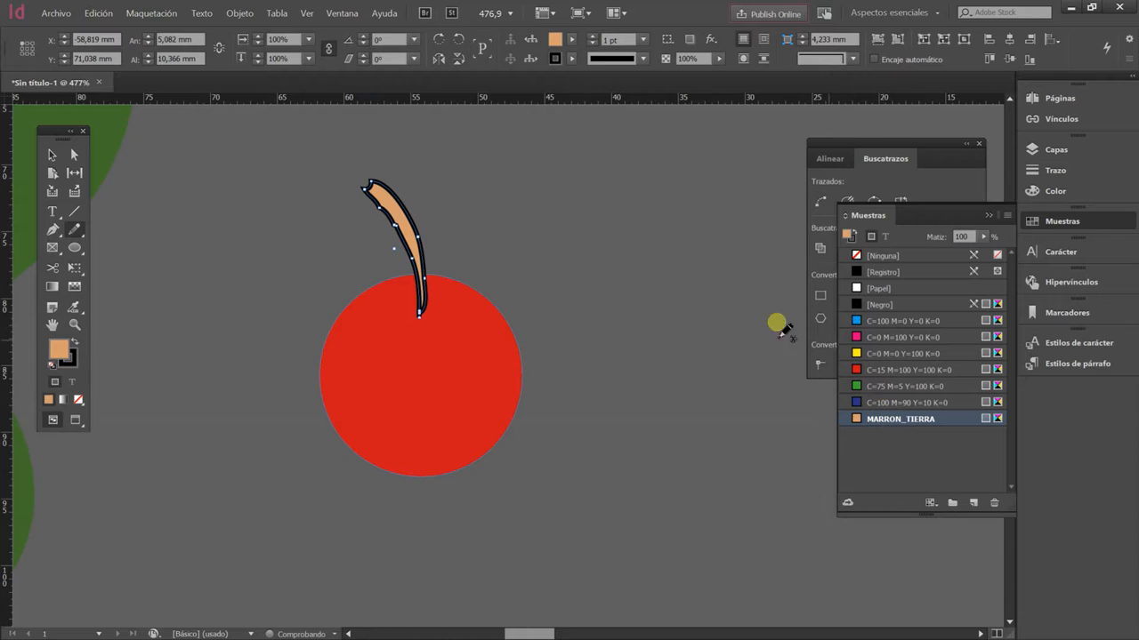
{"action": "double_click", "coordinate": [854, 419]}
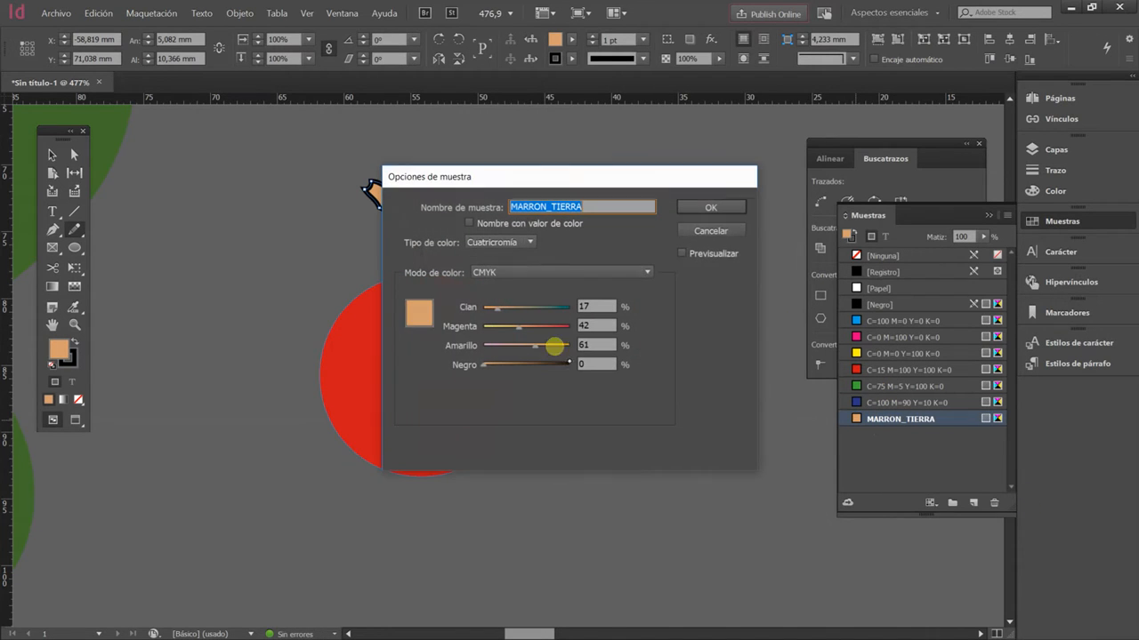
{"action": "left_click", "coordinate": [710, 229]}
Step: Fill the apple stem with a custom dark brown and set its stroke to 0 pt
{"action": "double_click", "coordinate": [55, 349]}
{"action": "left_click_drag", "start_coordinate": [435, 371], "coordinate": [422, 368]}
{"action": "mouse_move", "coordinate": [584, 269]}
{"action": "left_mouse_down"}
{"action": "mouse_move", "coordinate": [589, 362]}
{"action": "mouse_move", "coordinate": [592, 346]}
{"action": "left_mouse_up"}
{"action": "left_click_drag", "start_coordinate": [407, 360], "coordinate": [421, 383]}
{"action": "mouse_move", "coordinate": [582, 346]}
{"action": "left_mouse_down"}
{"action": "mouse_move", "coordinate": [579, 317]}
{"action": "mouse_move", "coordinate": [582, 359]}
{"action": "left_mouse_up"}
{"action": "left_click", "coordinate": [714, 227]}
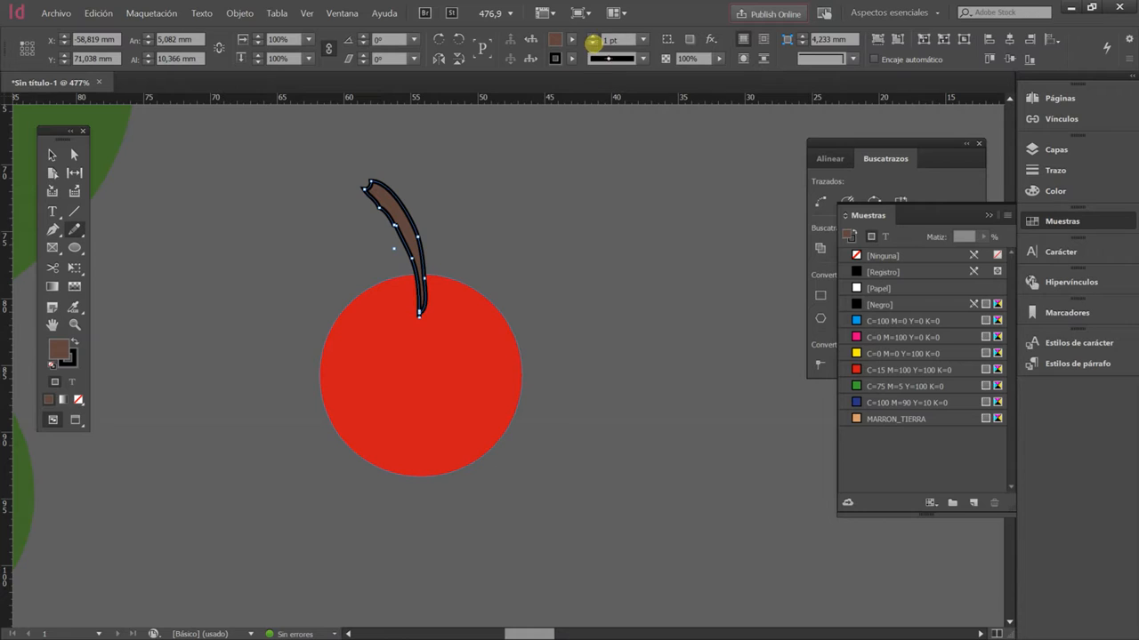
{"action": "left_click", "coordinate": [593, 43]}
{"action": "left_click", "coordinate": [49, 157]}
{"action": "left_click", "coordinate": [316, 245]}
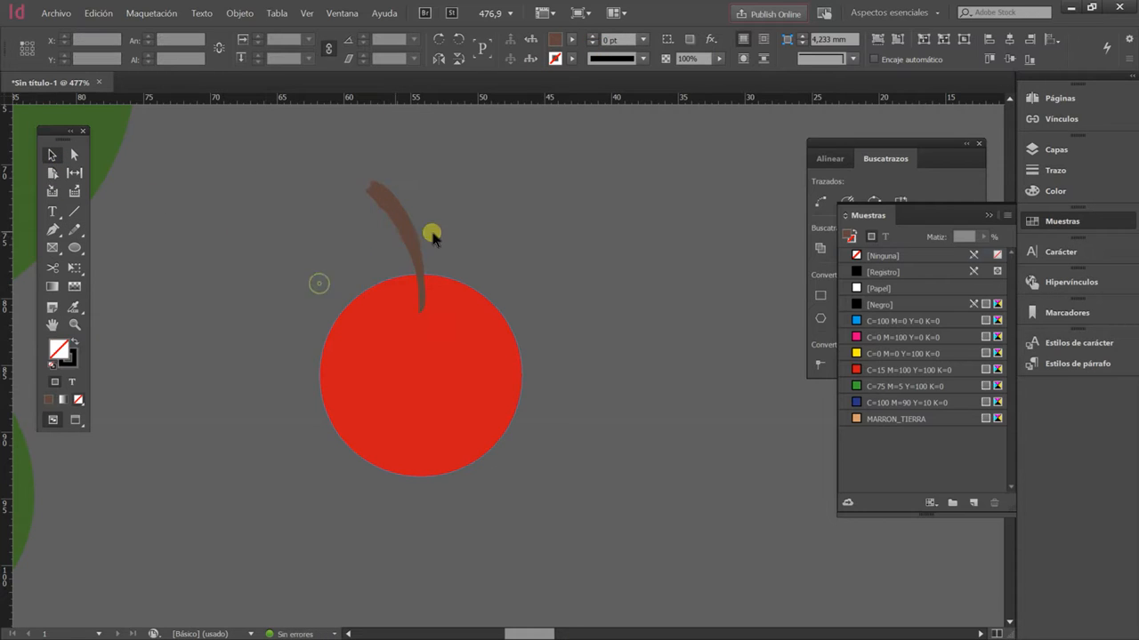
Step: Draw a closed freehand leaf about 9 × 6 mm beside the stem, filled with green C=75 M=5 Y=100 K=0 and with a 0 pt stroke
{"action": "left_click", "coordinate": [74, 229]}
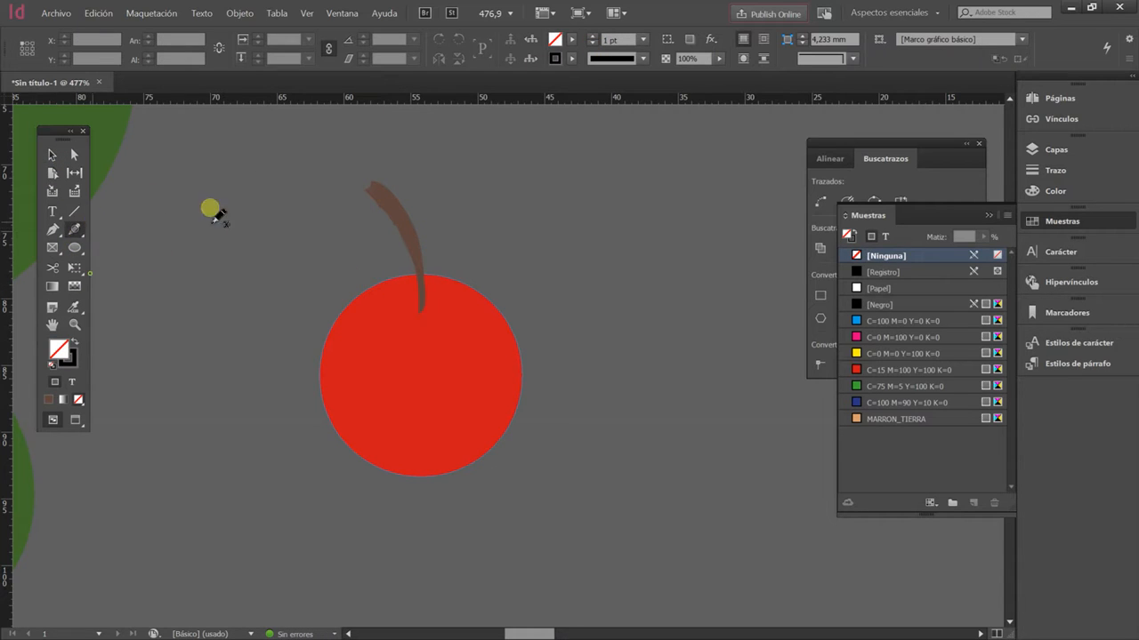
{"action": "mouse_move", "coordinate": [528, 181]}
{"action": "left_mouse_down"}
{"action": "mouse_move", "coordinate": [436, 223]}
{"action": "mouse_move", "coordinate": [478, 226]}
{"action": "left_mouse_up"}
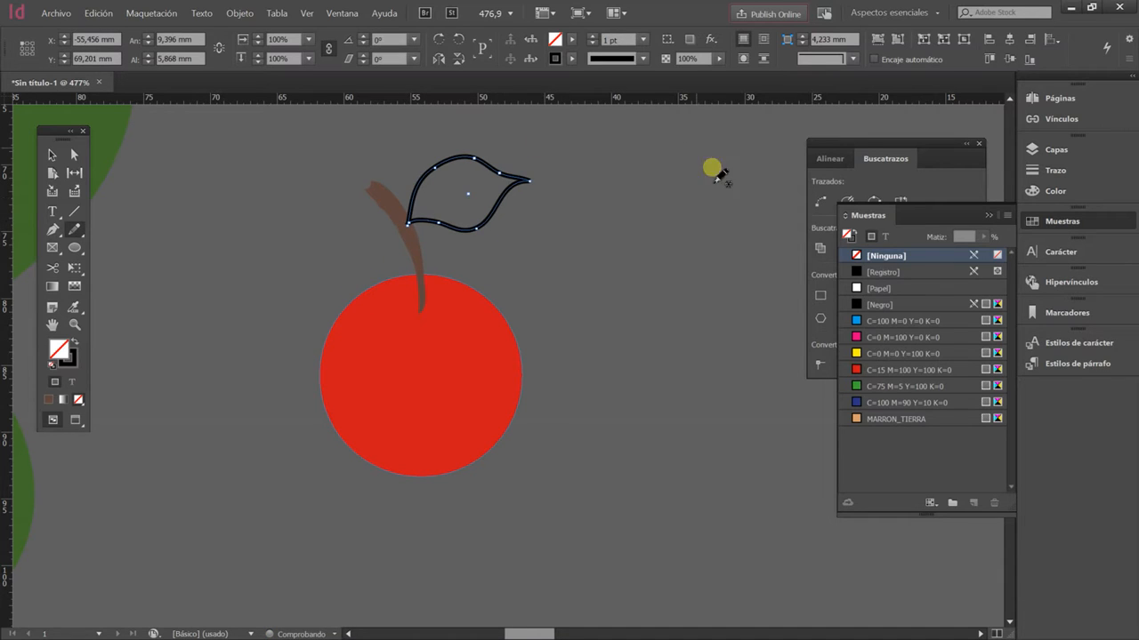
{"action": "scroll", "coordinate": [570, 281], "scroll_direction": "down", "scroll_amount": 3}
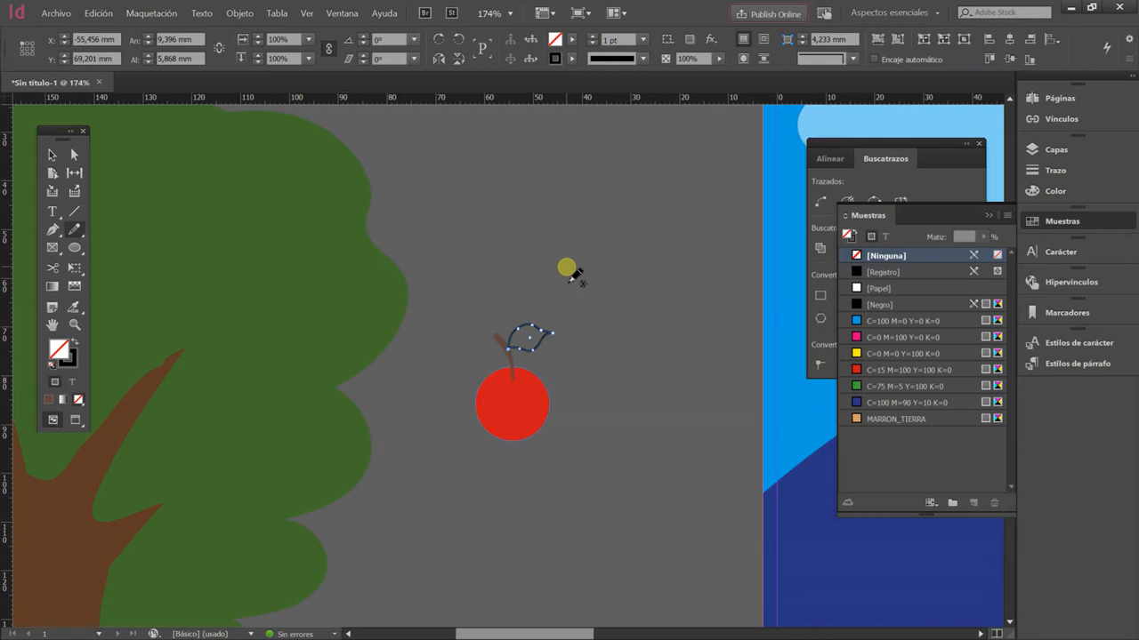
{"action": "left_click", "coordinate": [572, 39]}
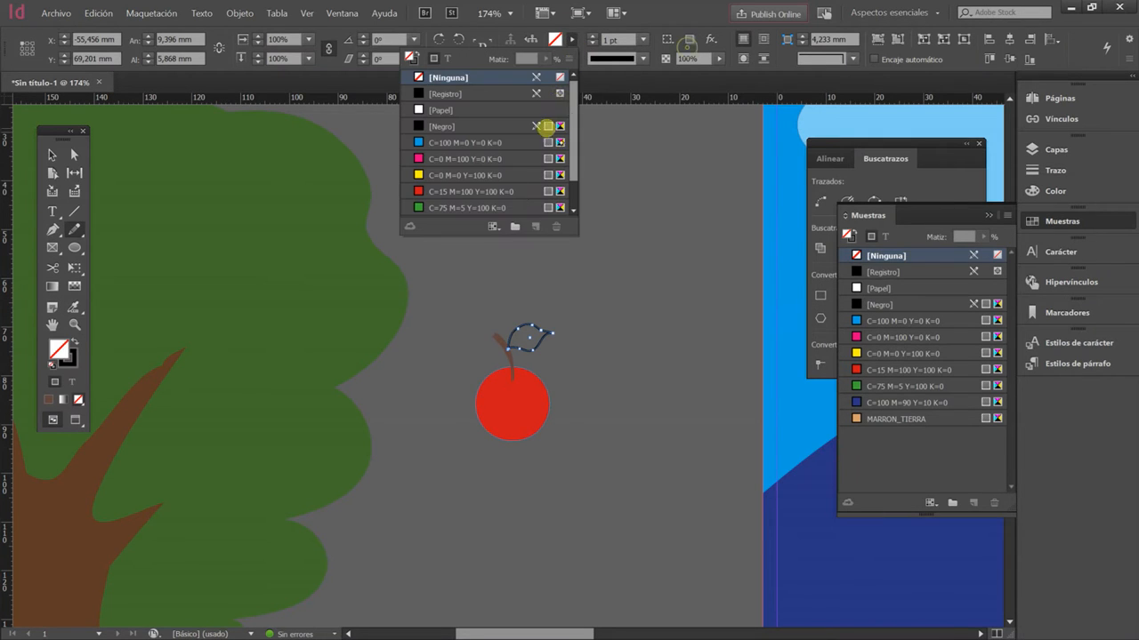
{"action": "left_click", "coordinate": [471, 208]}
{"action": "left_click", "coordinate": [642, 39]}
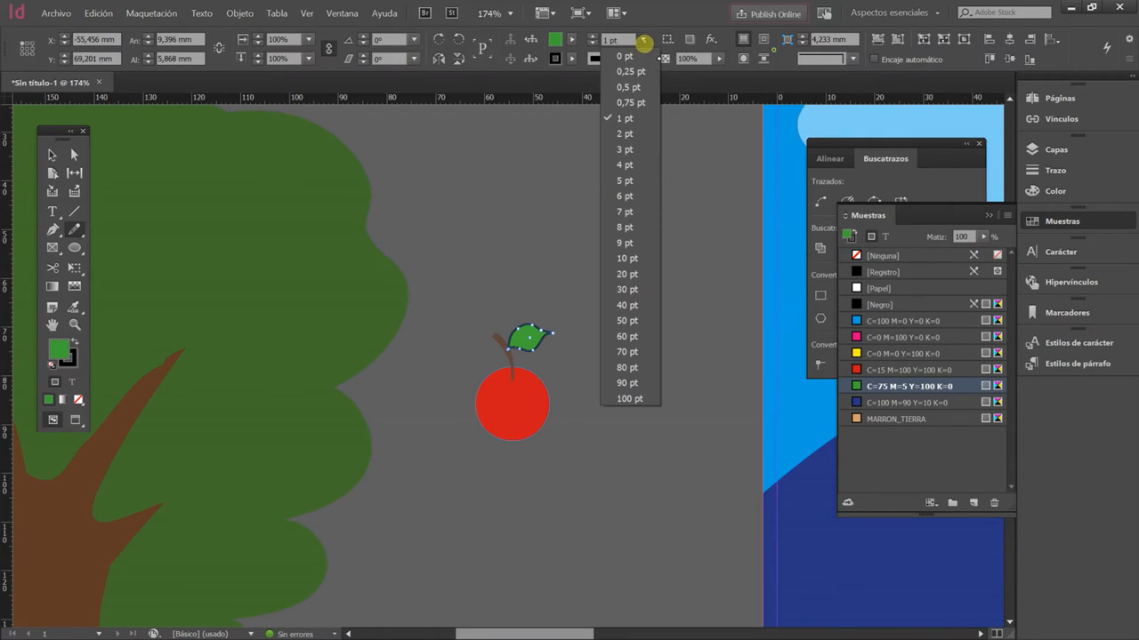
{"action": "left_click", "coordinate": [623, 79]}
Step: Place a smaller copy of the leaf on the opposite side of the apple stem
{"action": "left_click", "coordinate": [51, 156]}
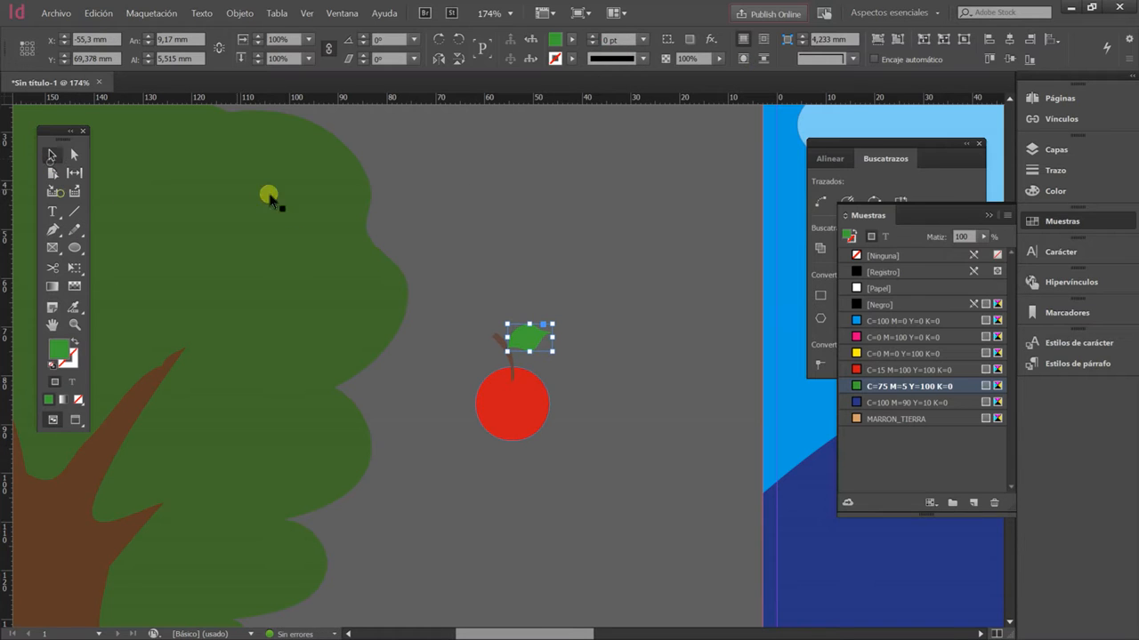
{"action": "left_click_drag", "start_coordinate": [536, 336], "coordinate": [501, 363]}
{"action": "left_click", "coordinate": [447, 417]}
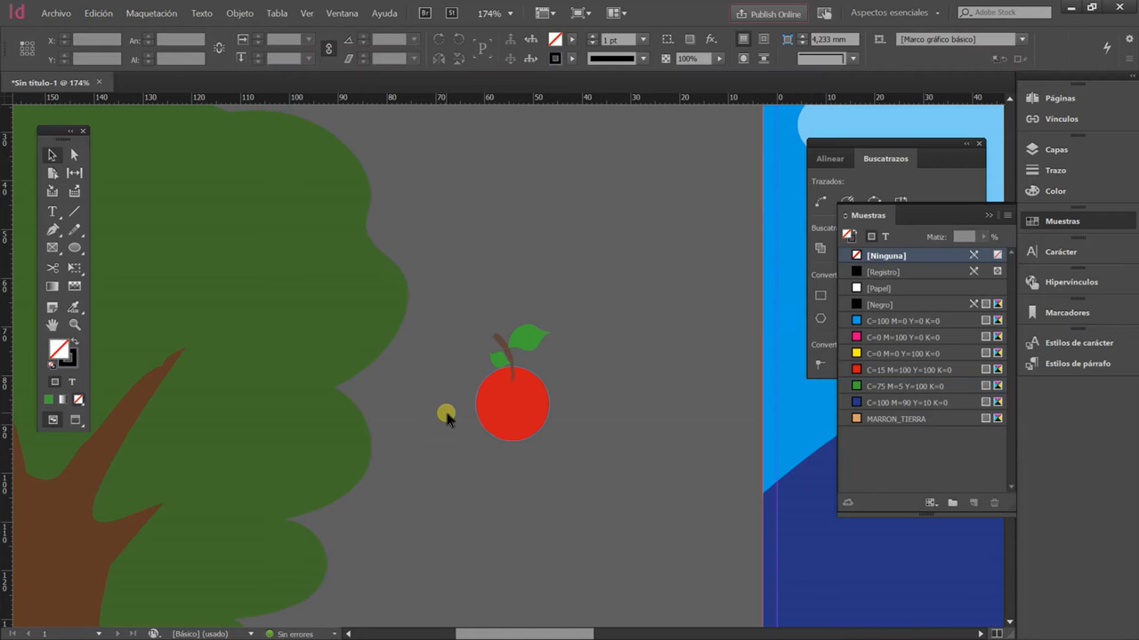
Step: Group the red circle, stem and both leaves into one apple
{"action": "scroll", "coordinate": [557, 293], "scroll_direction": "down", "scroll_amount": 3}
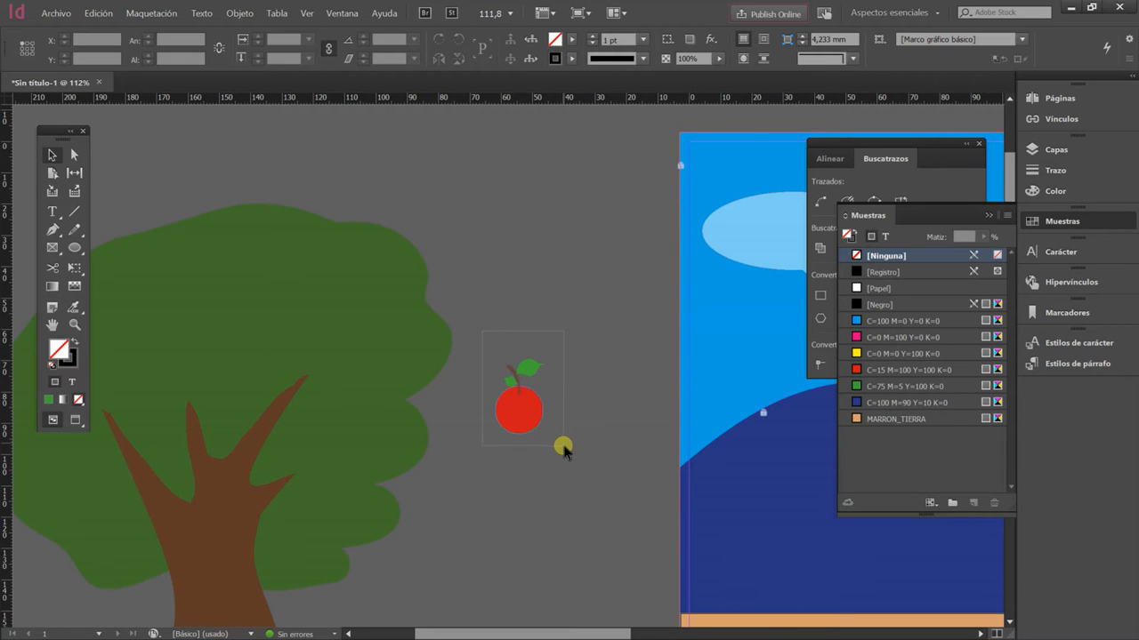
{"action": "left_click_drag", "start_coordinate": [566, 455], "coordinate": [567, 455]}
{"action": "left_click", "coordinate": [253, 15]}
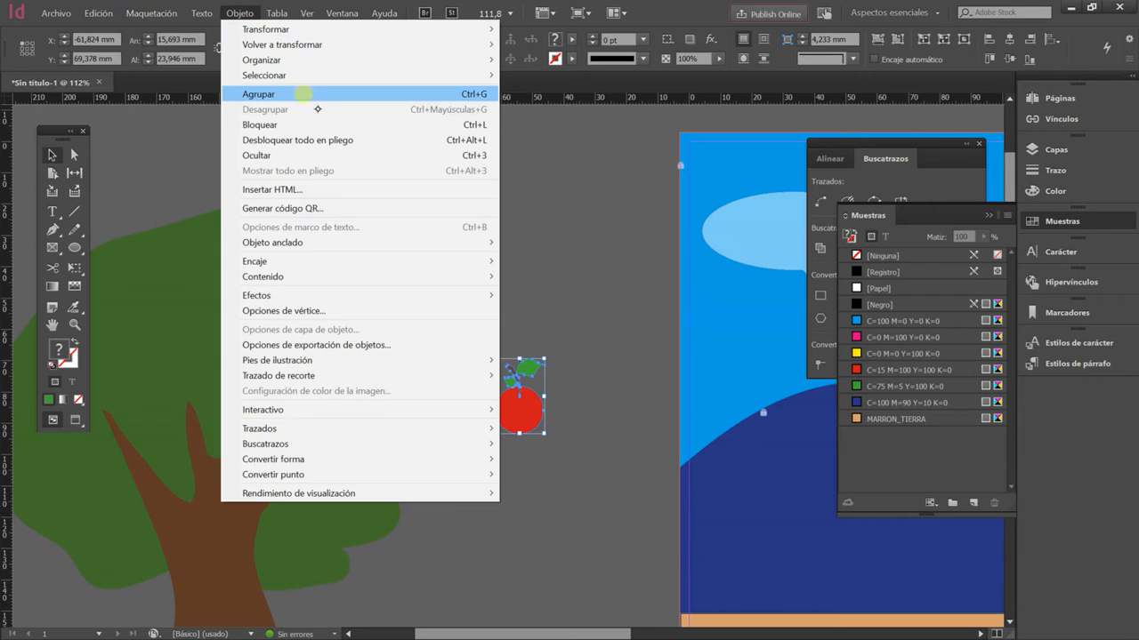
{"action": "left_click", "coordinate": [305, 92]}
Step: Shrink the apple to about 10 × 16 mm and spread eight copies over the tree crown
{"action": "scroll", "coordinate": [313, 91], "scroll_direction": "down", "scroll_amount": 3}
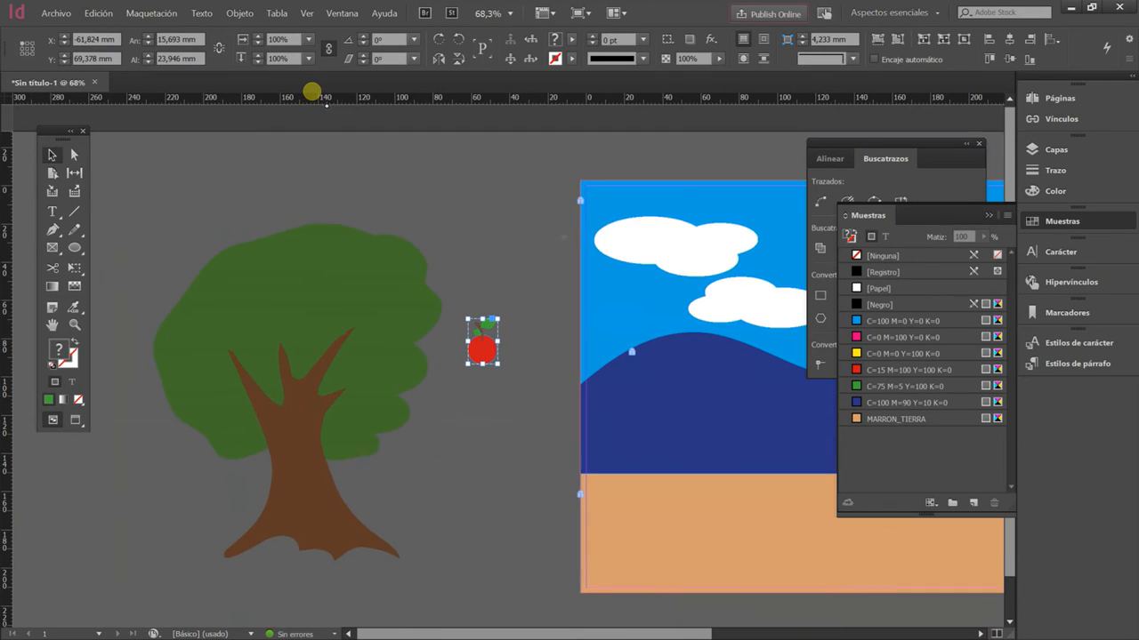
{"action": "left_click_drag", "start_coordinate": [497, 363], "coordinate": [206, 327]}
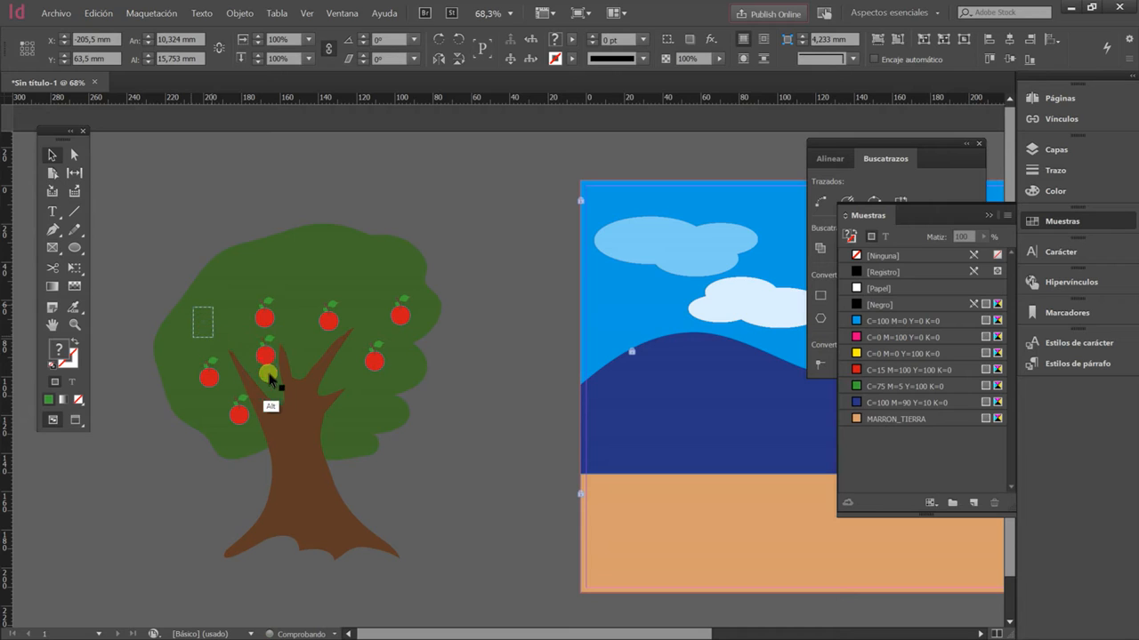
{"action": "left_click", "coordinate": [472, 273]}
Step: Group the trunk, crown and all apples into one tree
{"action": "left_click_drag", "start_coordinate": [483, 185], "coordinate": [477, 311]}
{"action": "mouse_move", "coordinate": [160, 588]}
{"action": "left_mouse_down"}
{"action": "mouse_move", "coordinate": [135, 591]}
{"action": "mouse_move", "coordinate": [163, 576]}
{"action": "left_mouse_up"}
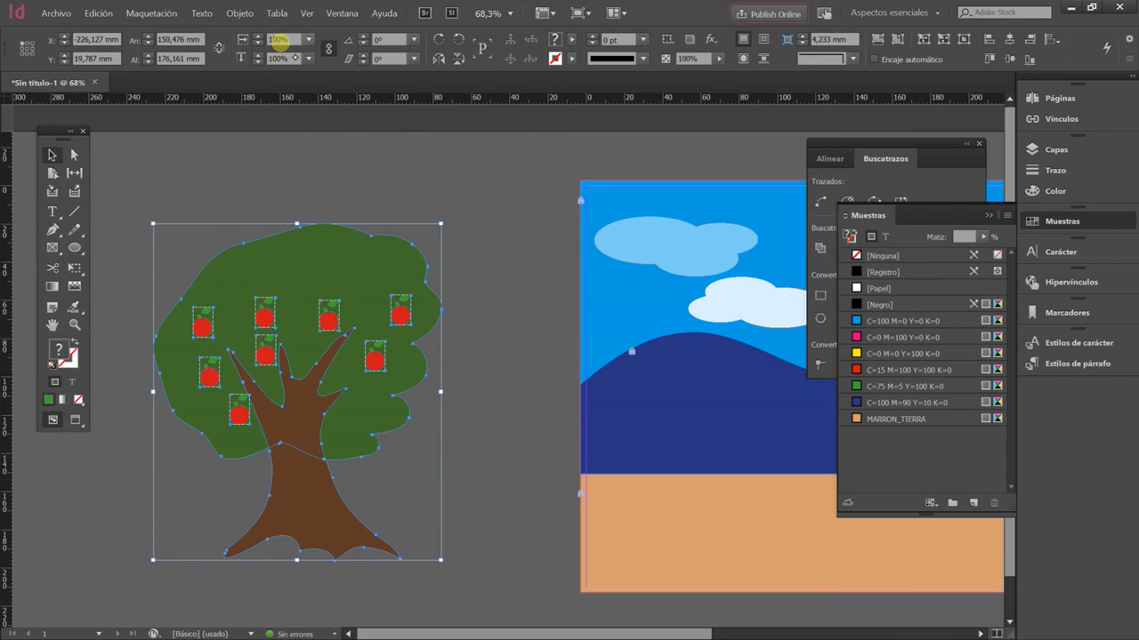
{"action": "left_click", "coordinate": [240, 12]}
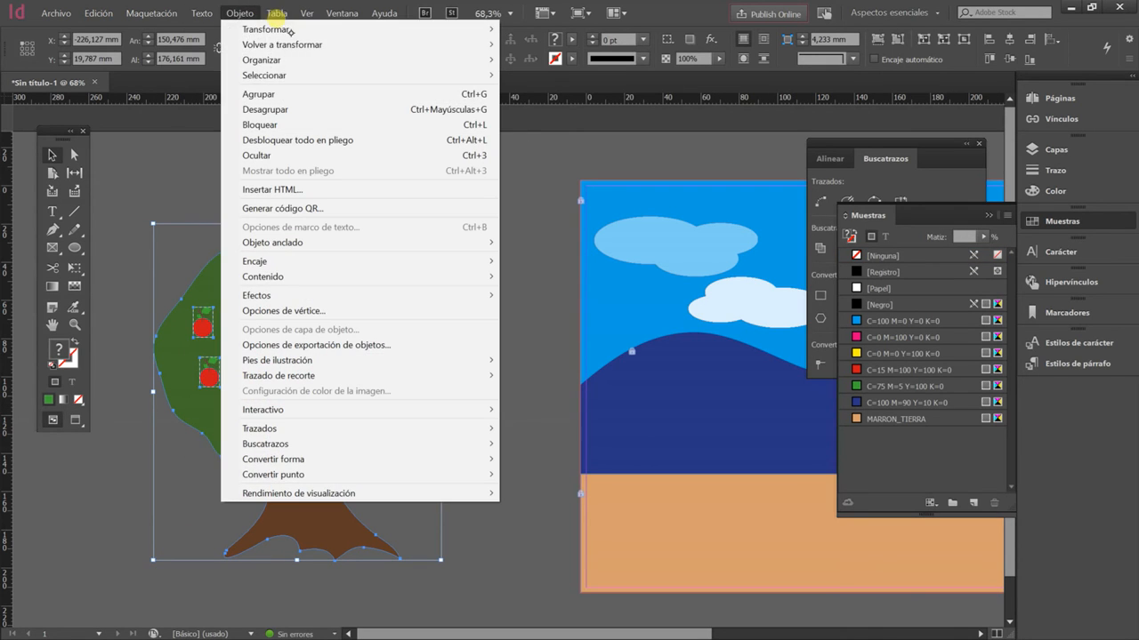
{"action": "left_click", "coordinate": [309, 108]}
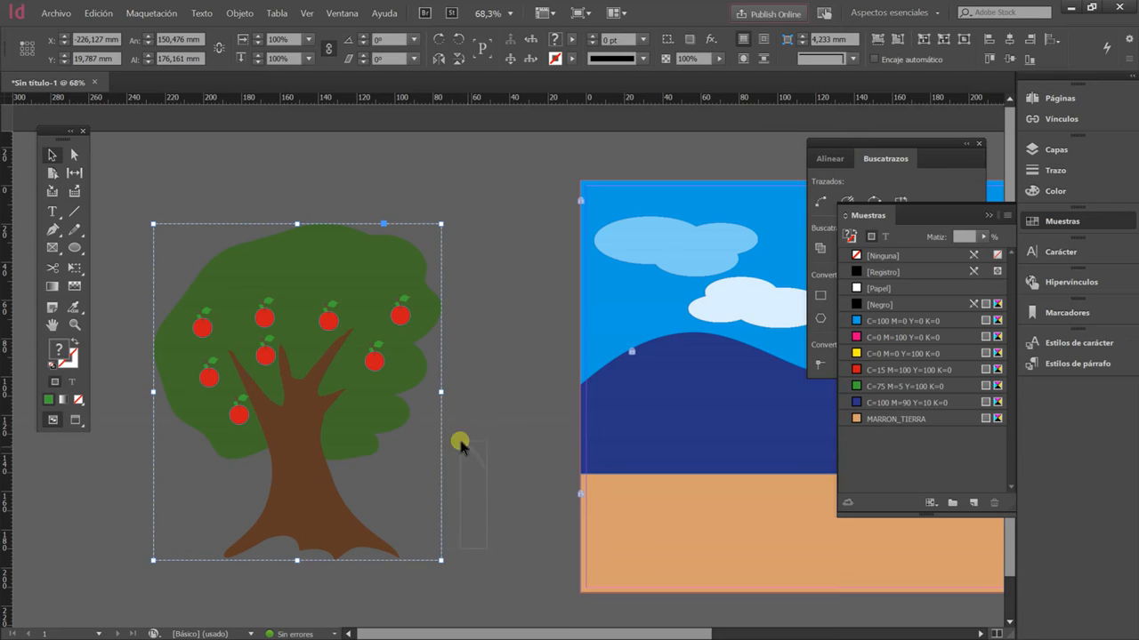
Step: Move the grouped tree from the pasteboard onto the page, at about X 25 mm, Y 27 mm
{"action": "left_click", "coordinate": [459, 445]}
{"action": "key", "text": "ctrl+0"}
{"action": "left_click_drag", "start_coordinate": [239, 388], "coordinate": [467, 391]}
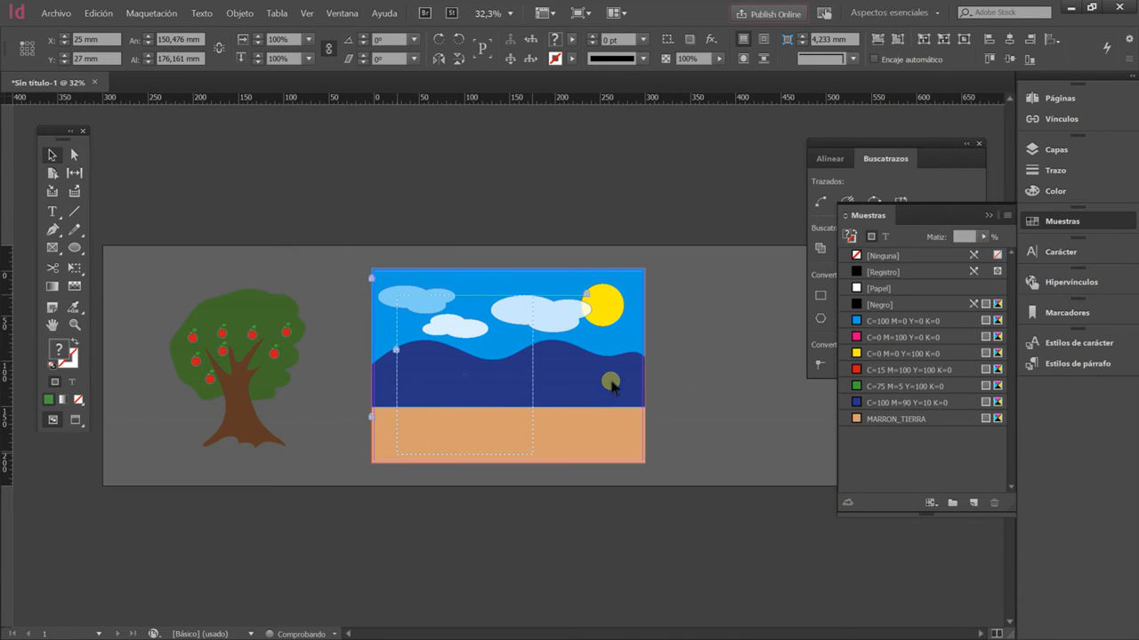
{"action": "left_click_drag", "start_coordinate": [611, 384], "coordinate": [611, 384]}
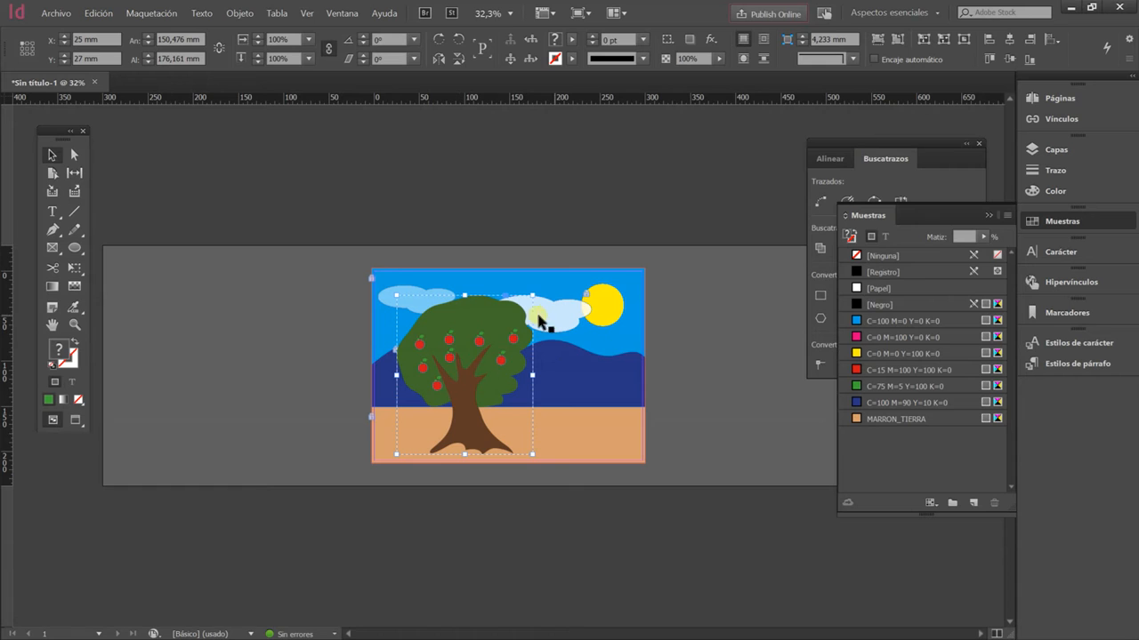
Step: Scale the tree down and add two smaller copies to its right, the middle one mirrored horizontally at about 73 × 82 mm
{"action": "left_click_drag", "start_coordinate": [541, 302], "coordinate": [571, 375]}
{"action": "left_click_drag", "start_coordinate": [541, 434], "coordinate": [578, 416]}
{"action": "left_click_drag", "start_coordinate": [574, 411], "coordinate": [609, 418]}
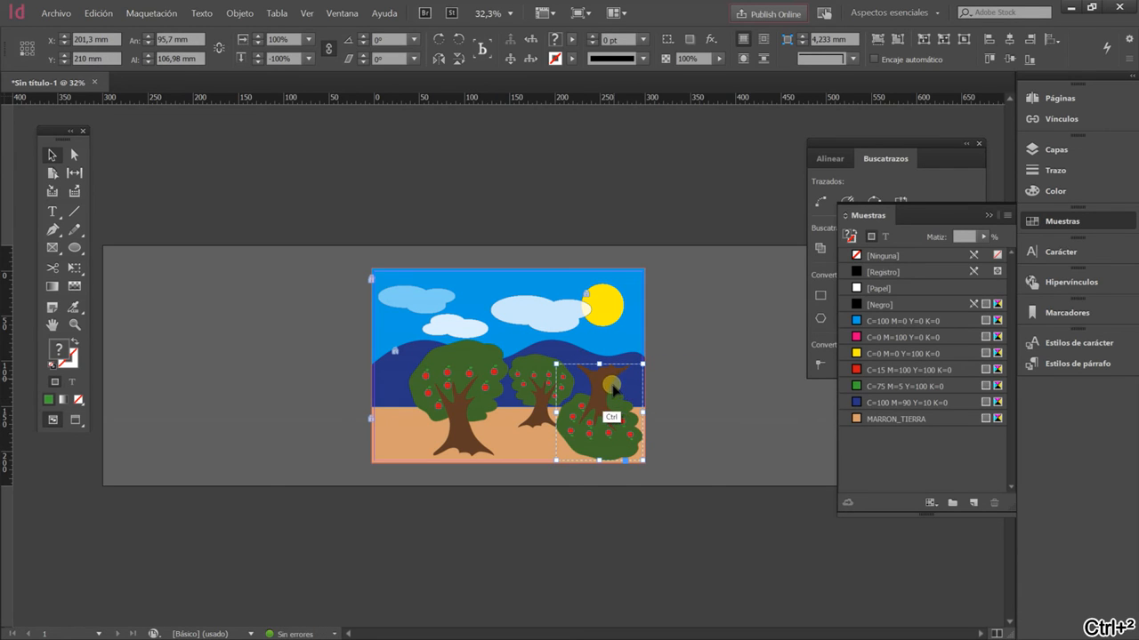
Step: Undo the third tree's vertical flip and place it upright, about 96 × 104 mm, near the page's right edge
{"action": "key", "text": "ctrl+z"}
{"action": "key", "text": "ctrl+z"}
{"action": "left_click_drag", "start_coordinate": [684, 460], "coordinate": [693, 269]}
{"action": "left_click_drag", "start_coordinate": [691, 345], "coordinate": [602, 436]}
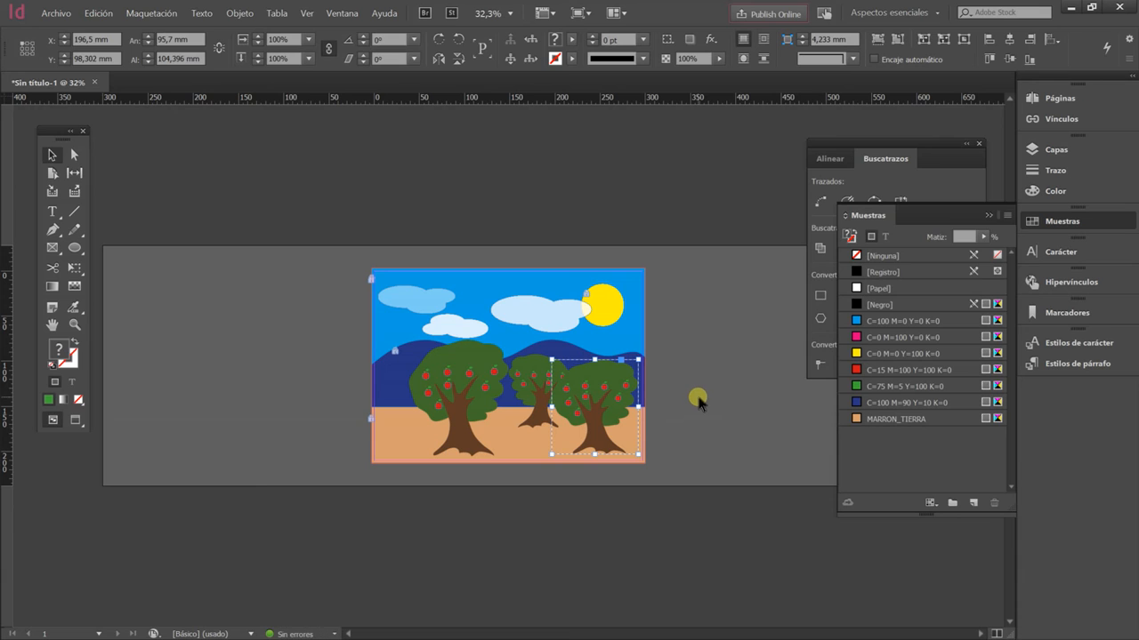
{"action": "left_click", "coordinate": [652, 384]}
Step: Shift the large tree and the middle tree slightly to the left to even out the spacing
{"action": "left_click_drag", "start_coordinate": [455, 419], "coordinate": [430, 412]}
{"action": "left_click_drag", "start_coordinate": [539, 417], "coordinate": [514, 424]}
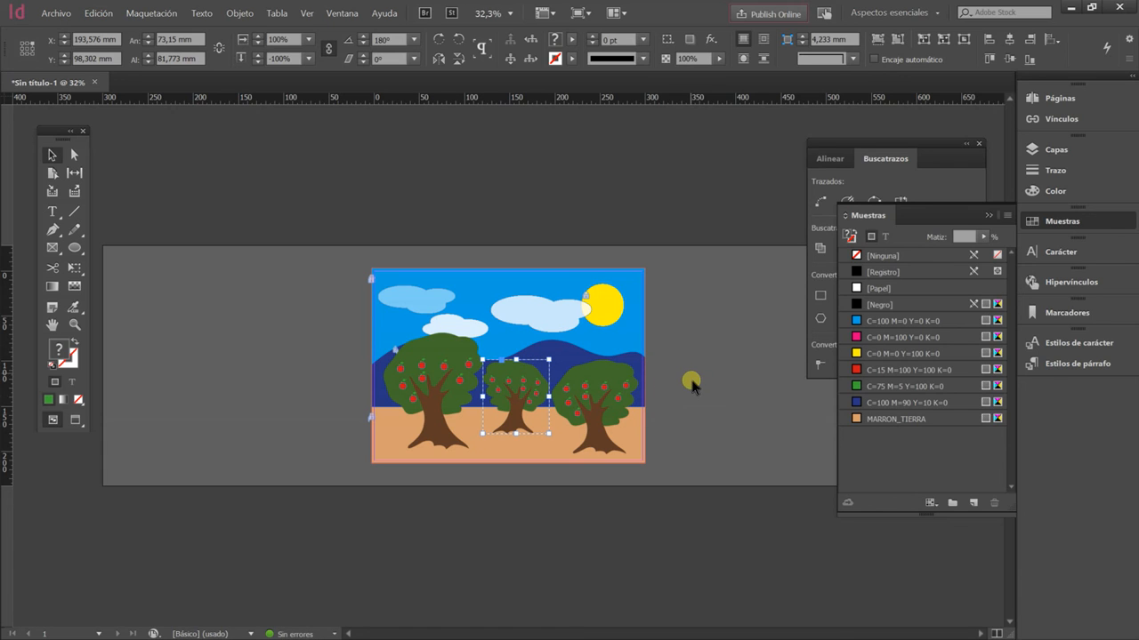
{"action": "left_click", "coordinate": [692, 384]}
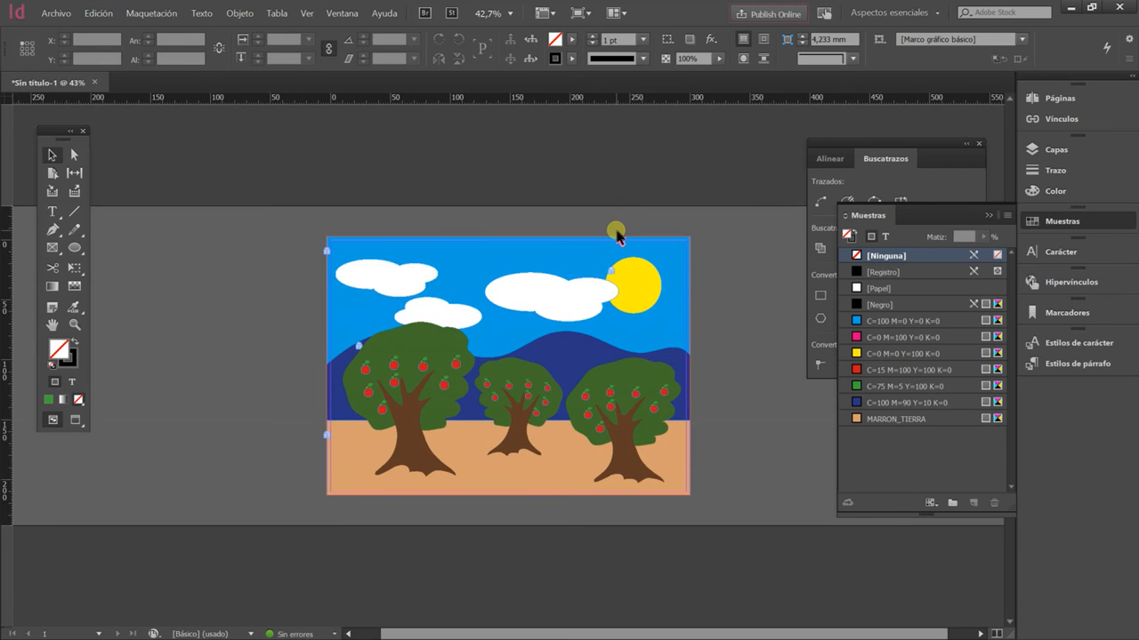
Step: Show the whole illustrated page in the Presentación screen mode
{"action": "key", "text": "ctrl+0"}
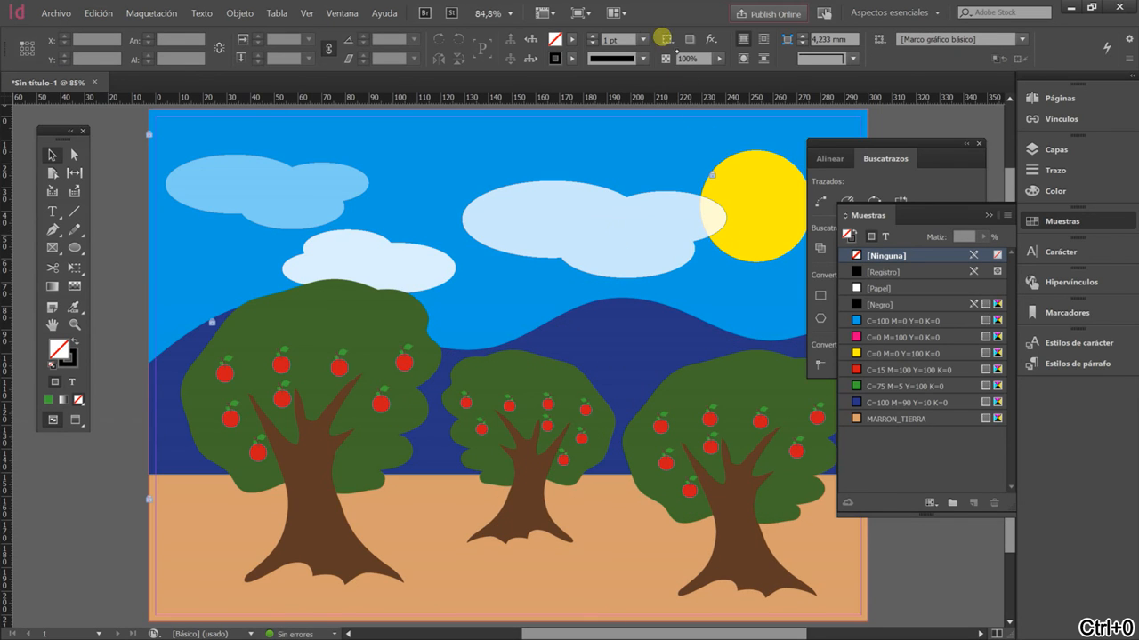
{"action": "left_click", "coordinate": [580, 13]}
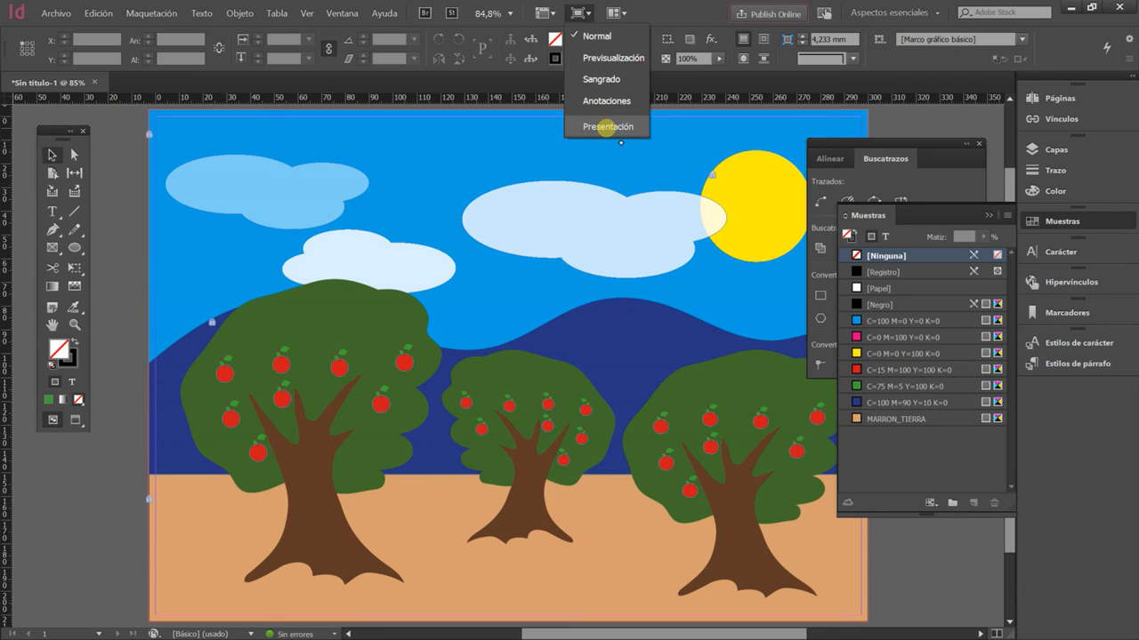